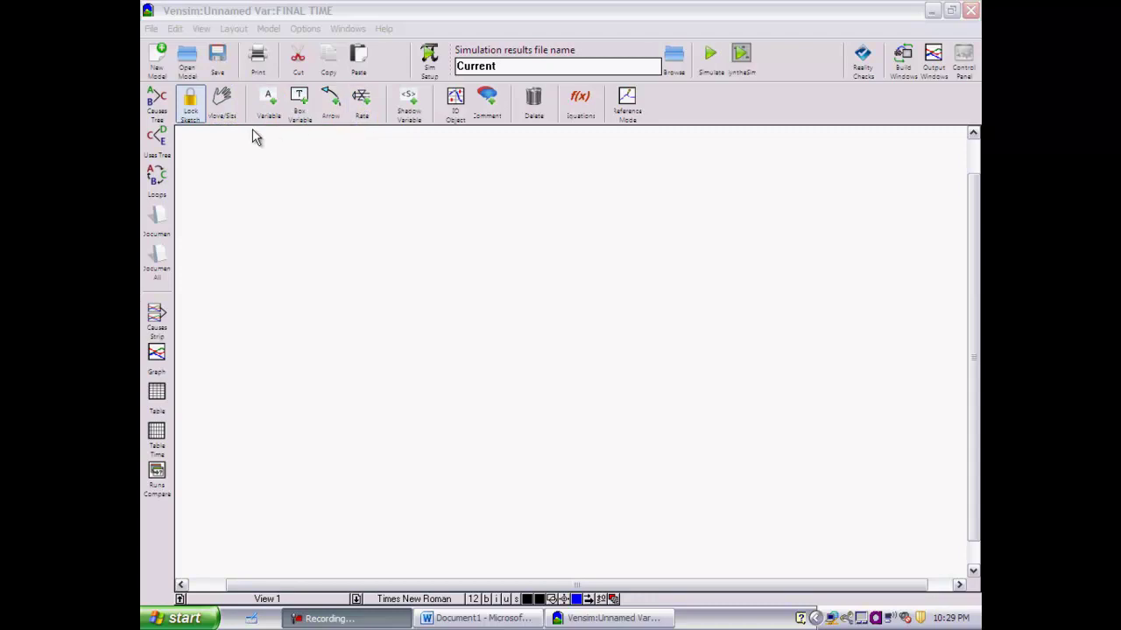
Create a new model with the default time bounds and add a variable named Desired Speed to the sketch.
{"action": "left_click", "coordinate": [155, 59]}
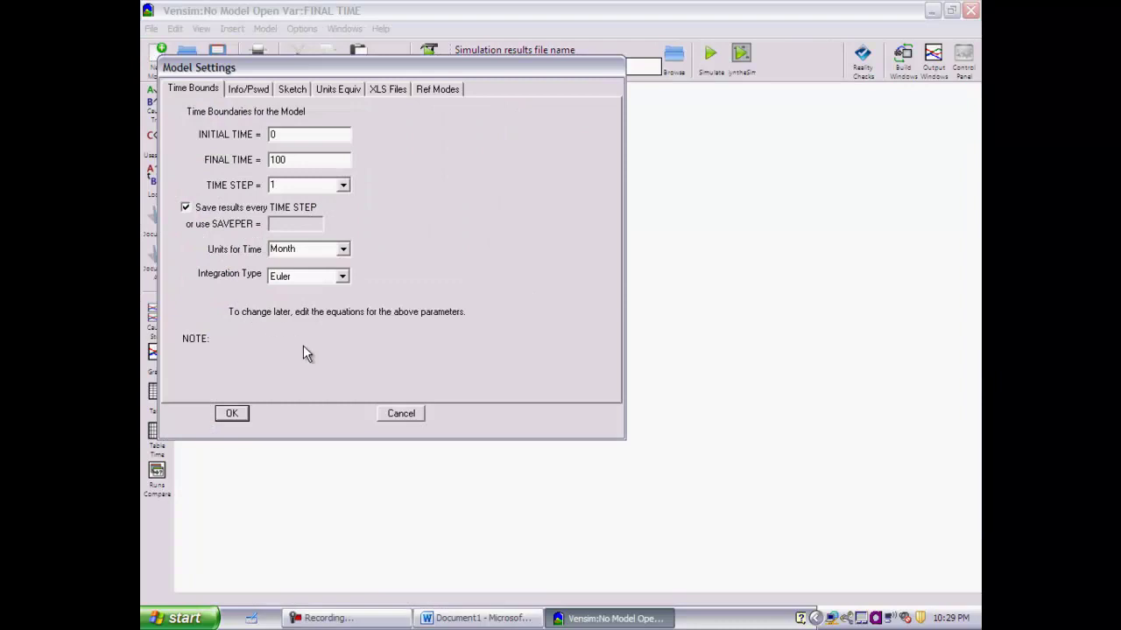
{"action": "left_click", "coordinate": [231, 413]}
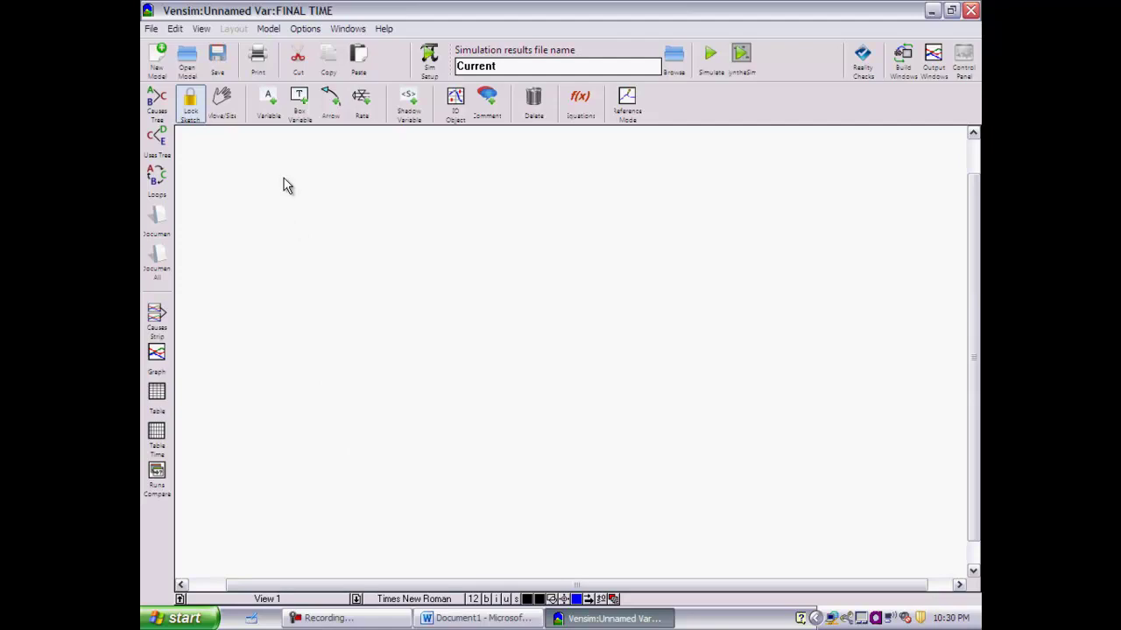
{"action": "left_click", "coordinate": [268, 102]}
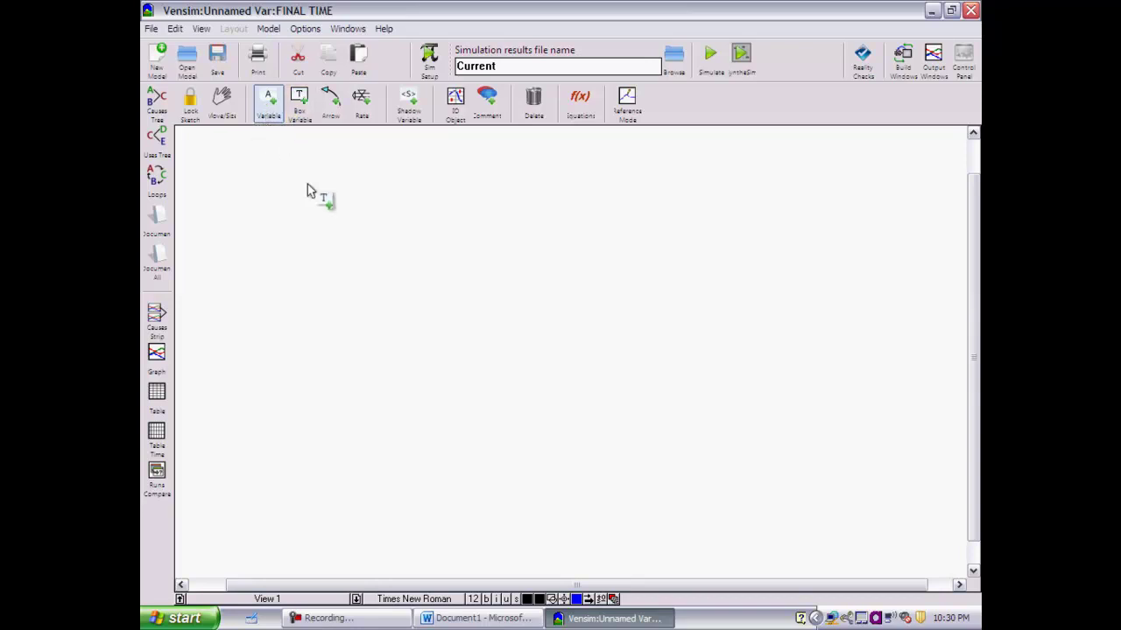
{"action": "left_click", "coordinate": [371, 218]}
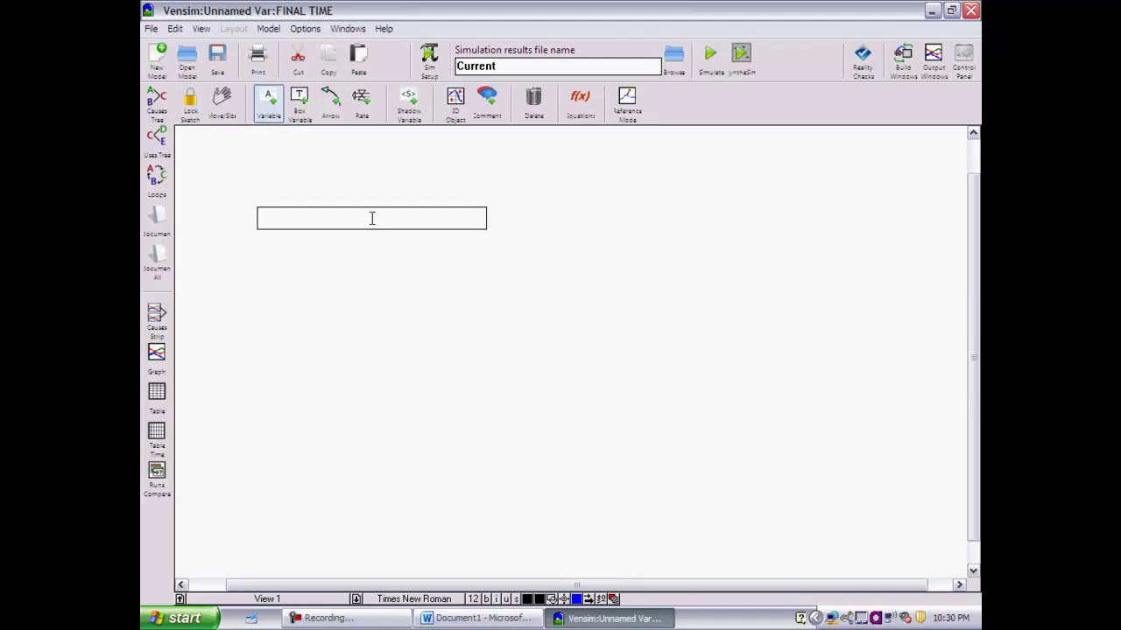
{"action": "type", "text": "Desired Speed"}
{"action": "key", "text": "Return"}
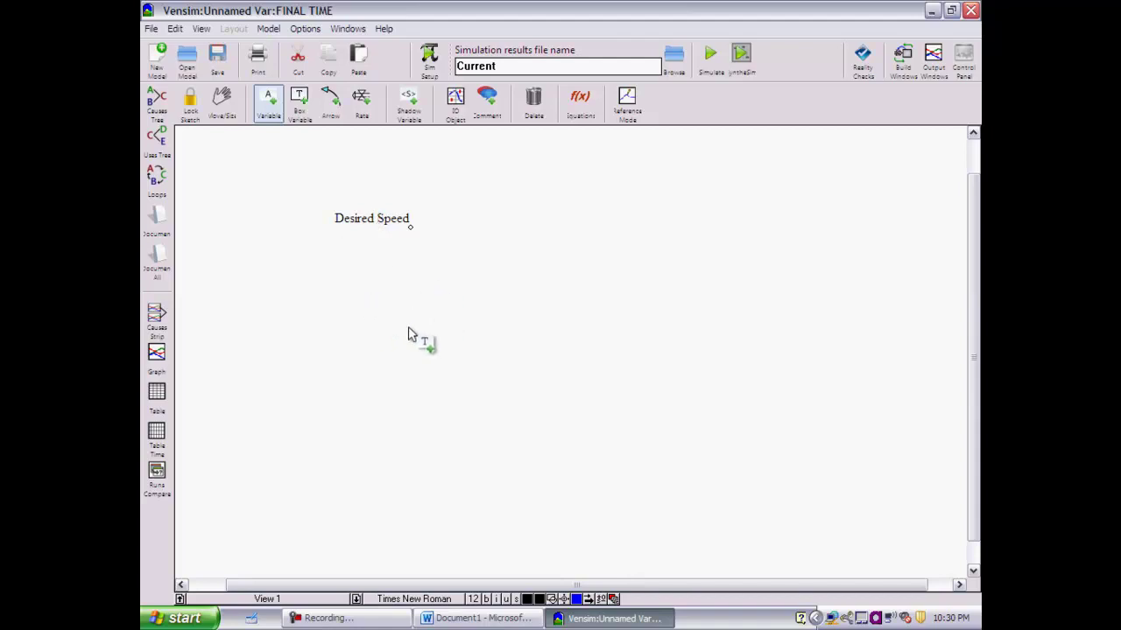
Add a Current Speed variable below Desired Speed and a Throttle variable to the right of both.
{"action": "left_click", "coordinate": [367, 303]}
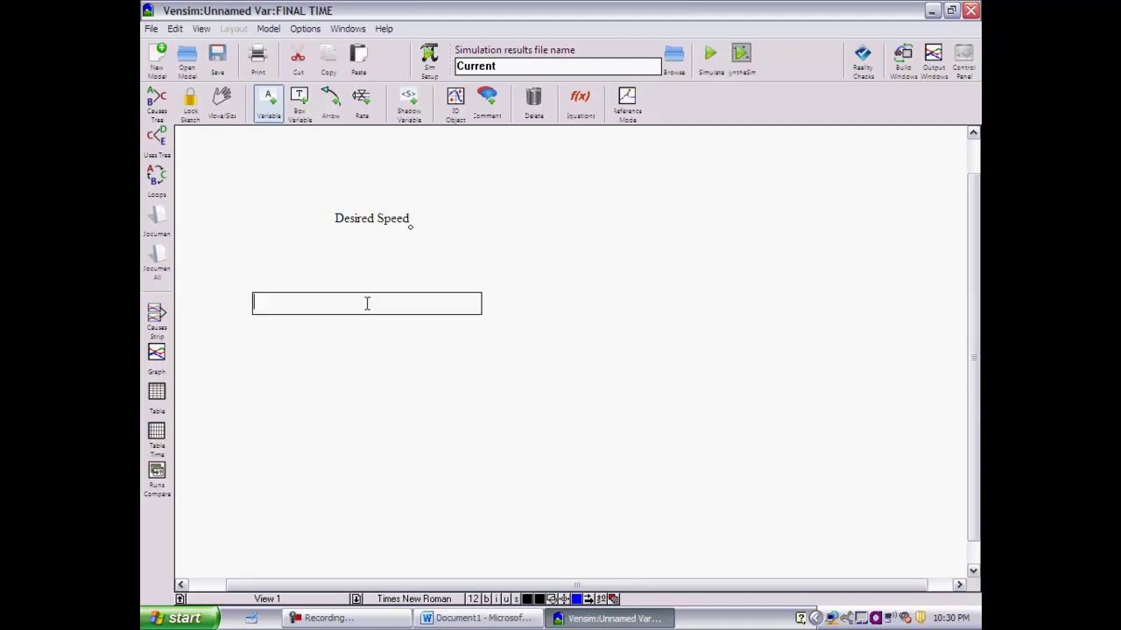
{"action": "type", "text": "Current Speed"}
{"action": "key", "text": "Return"}
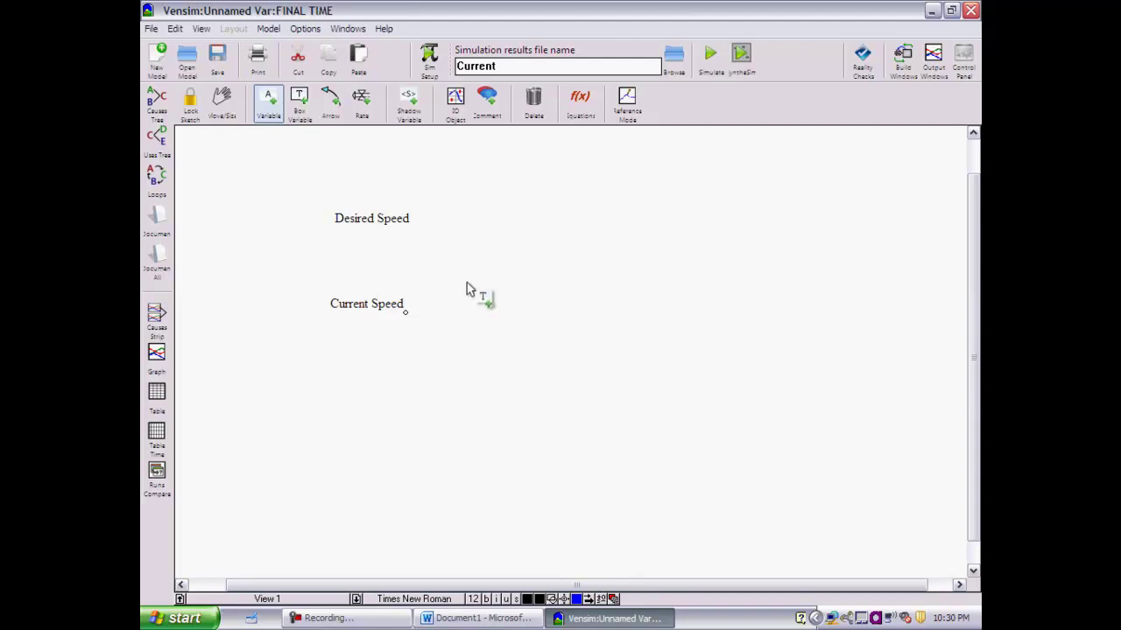
{"action": "left_click", "coordinate": [563, 259]}
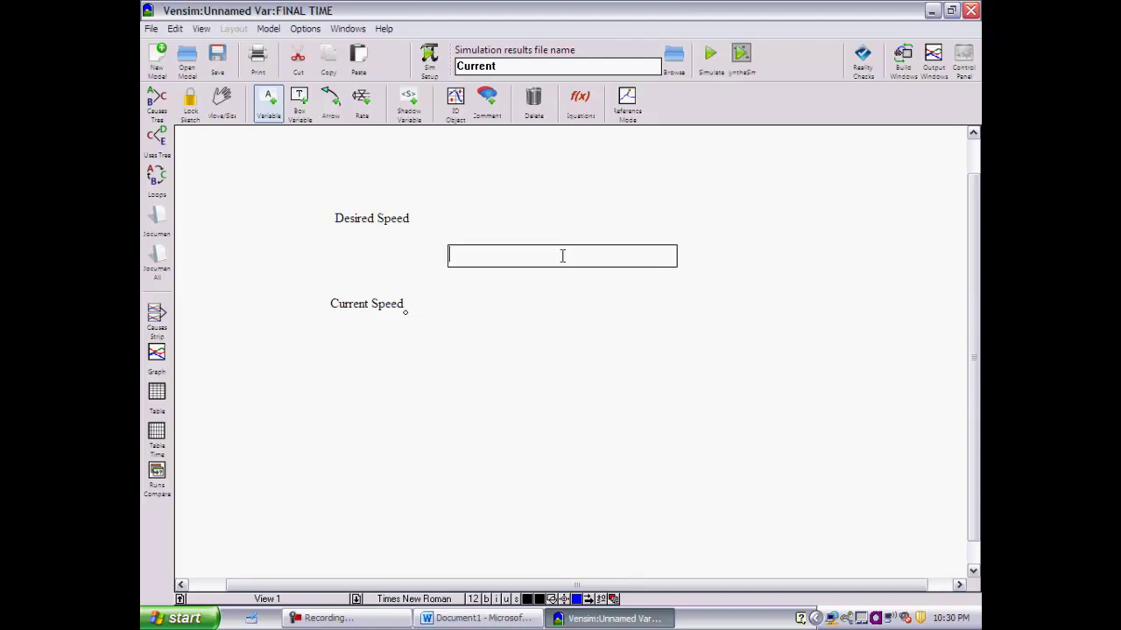
{"action": "type", "text": "Throttle"}
{"action": "key", "text": "Return"}
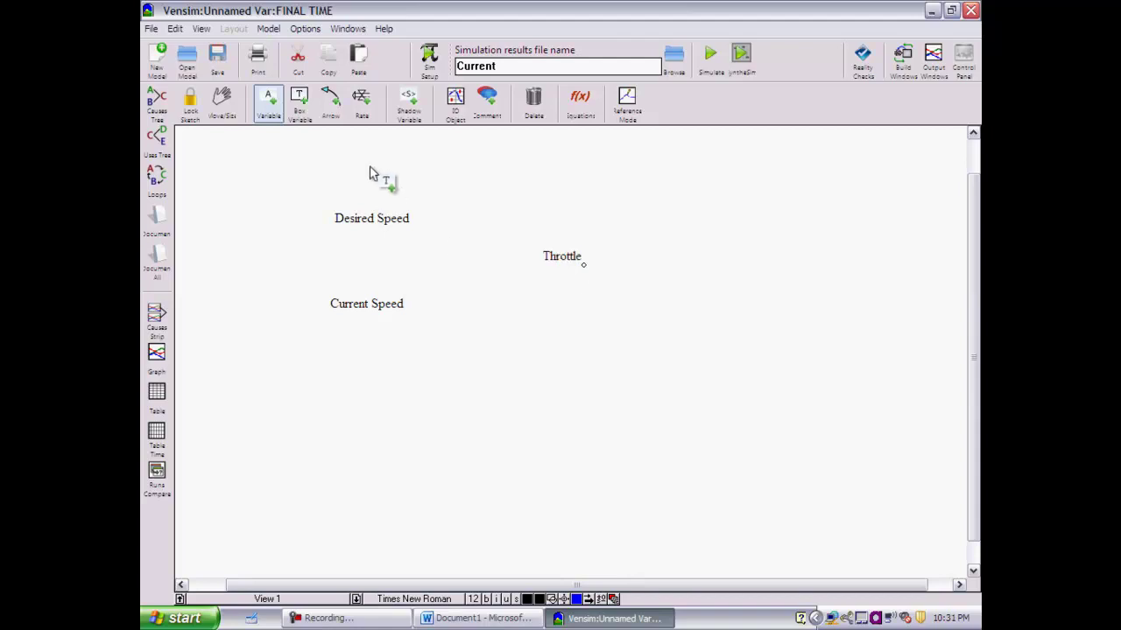
Spread the variables into a wide triangle, with Desired Speed and Throttle level and far apart and Current Speed below, nearer Desired Speed.
{"action": "left_click", "coordinate": [224, 103]}
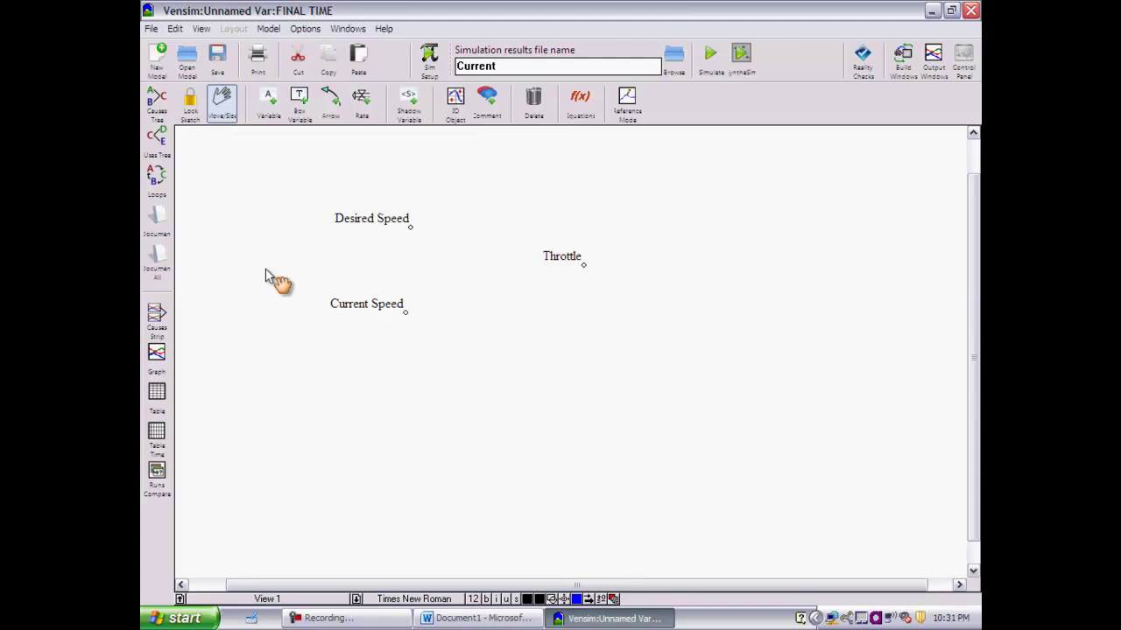
{"action": "left_click_drag", "start_coordinate": [368, 220], "coordinate": [344, 207]}
{"action": "left_click_drag", "start_coordinate": [566, 261], "coordinate": [672, 219]}
{"action": "left_click_drag", "start_coordinate": [368, 305], "coordinate": [471, 354]}
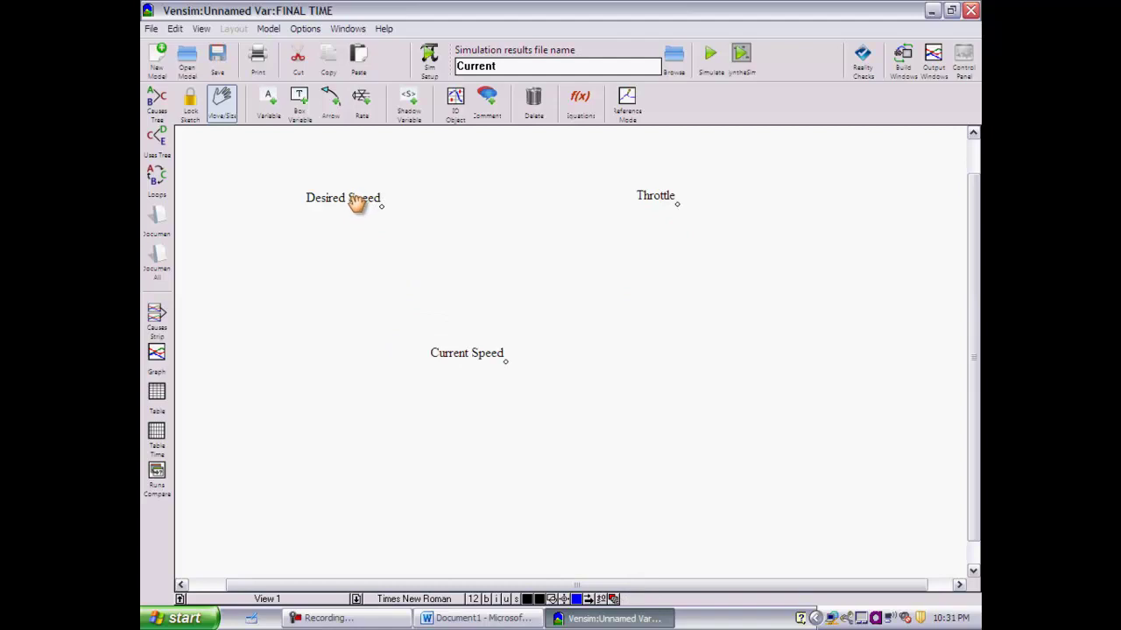
{"action": "left_click_drag", "start_coordinate": [368, 216], "coordinate": [349, 215]}
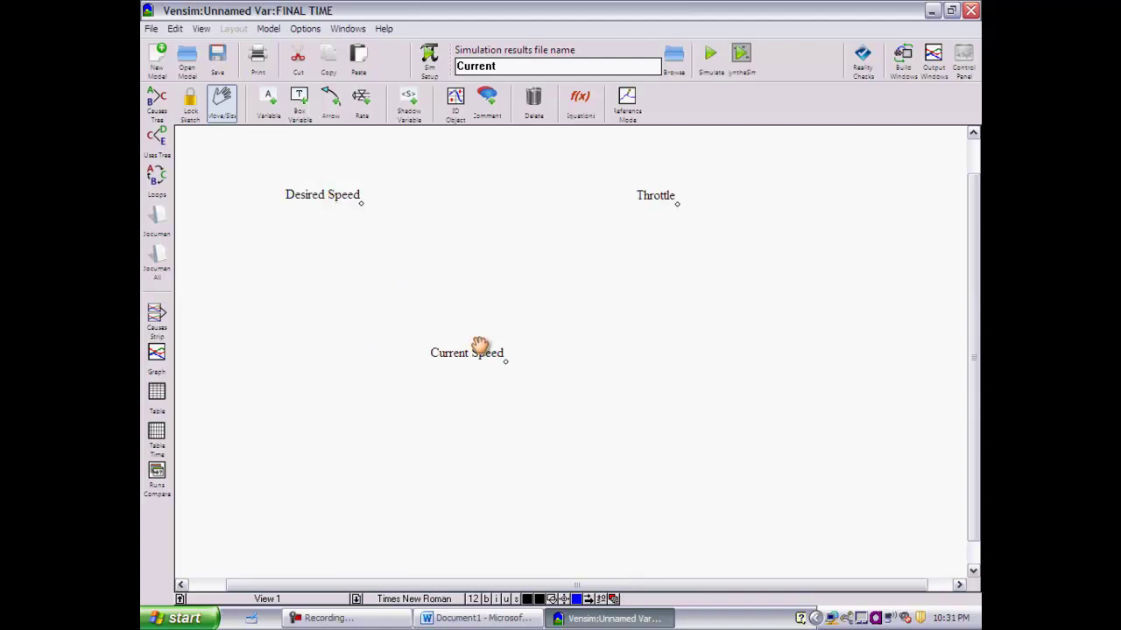
{"action": "left_click_drag", "start_coordinate": [465, 356], "coordinate": [405, 326]}
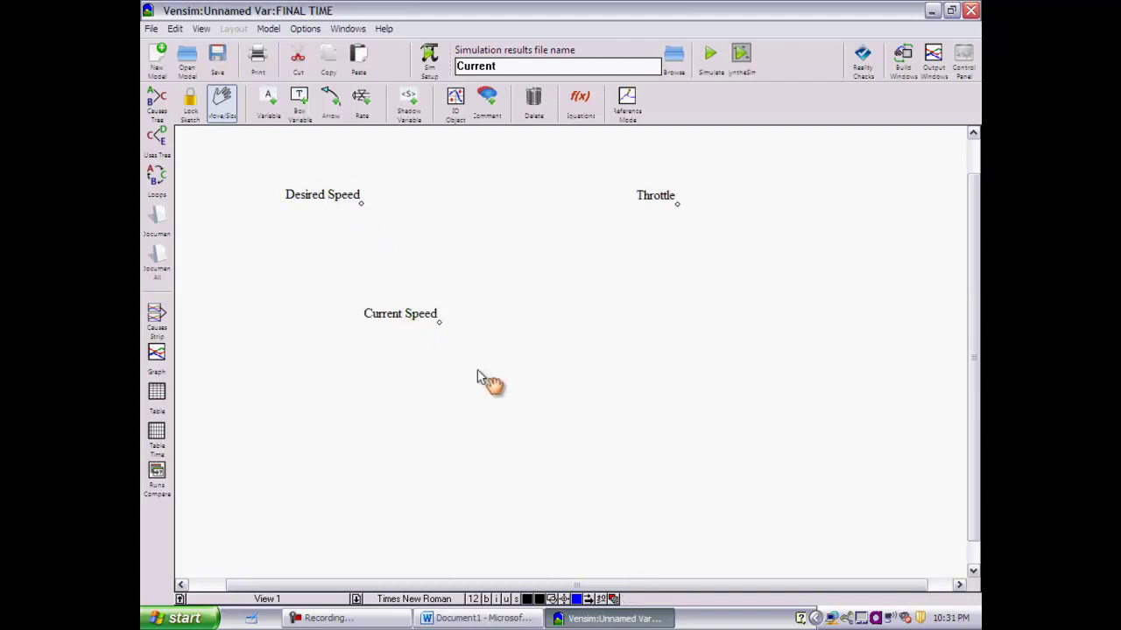
Add a variable named Speed Difference between Desired Speed and Throttle, above Current Speed.
{"action": "left_click", "coordinate": [271, 103]}
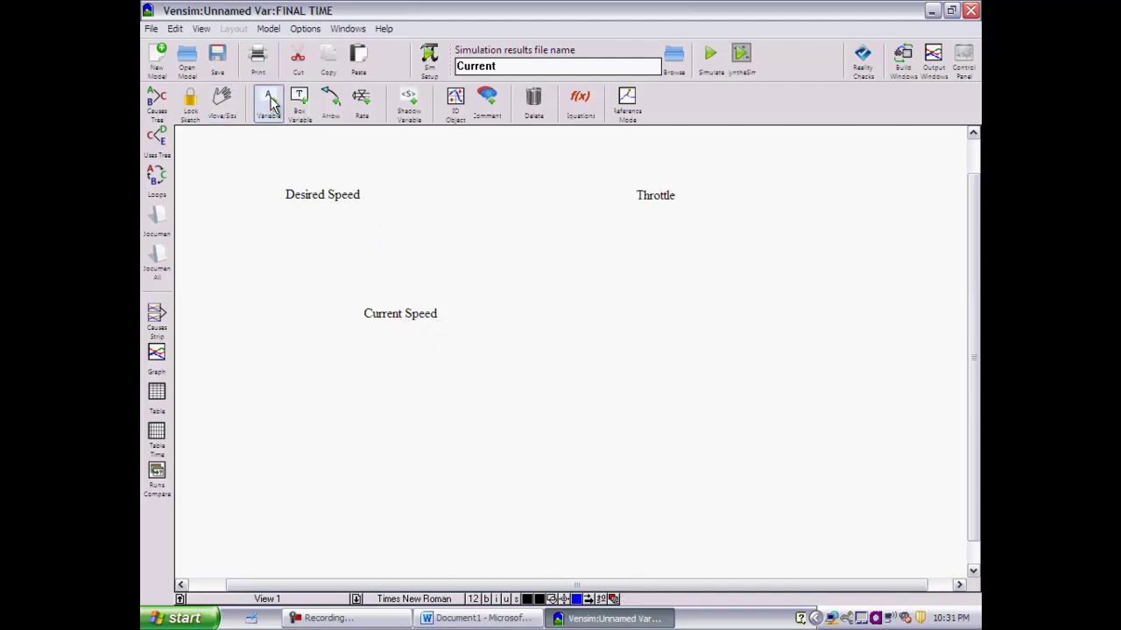
{"action": "left_click", "coordinate": [464, 236]}
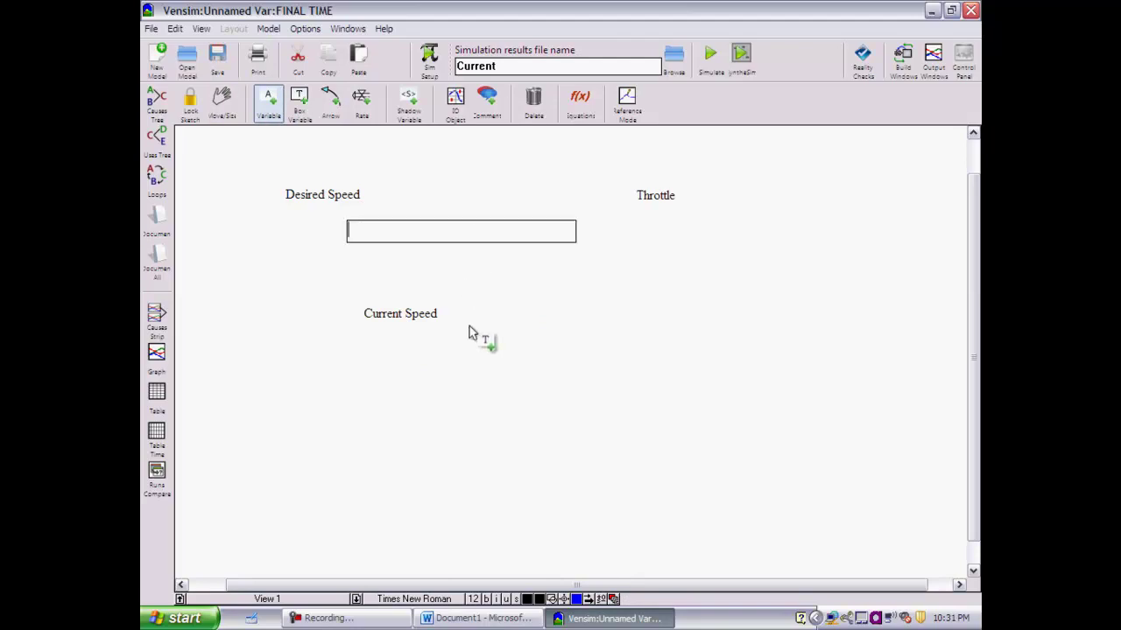
{"action": "type", "text": "Speed Difference"}
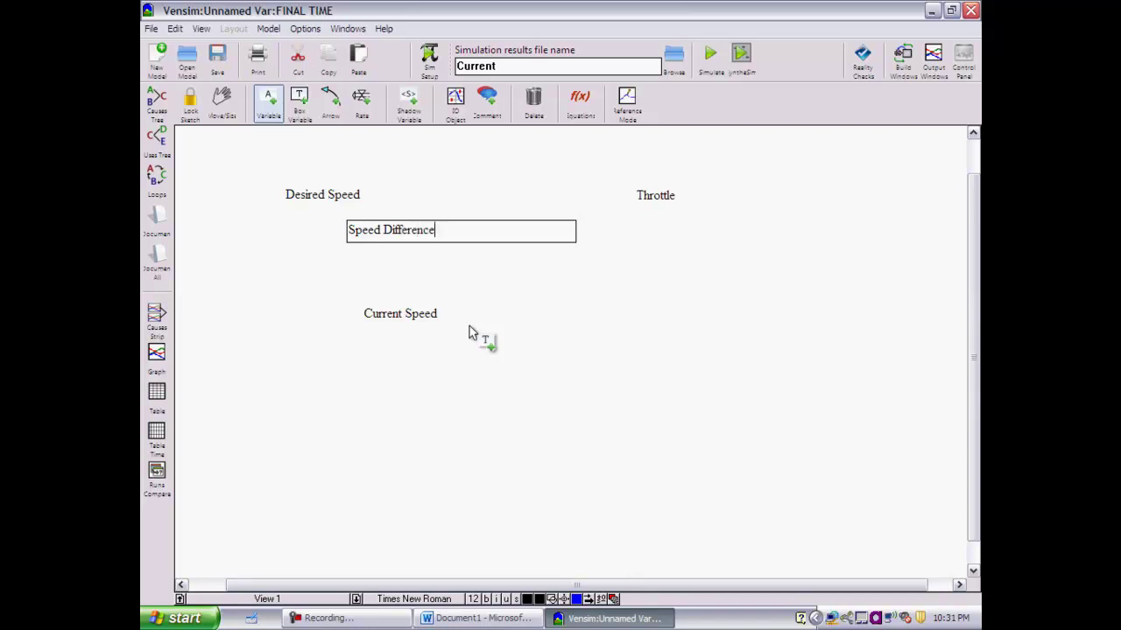
{"action": "key", "text": "Return"}
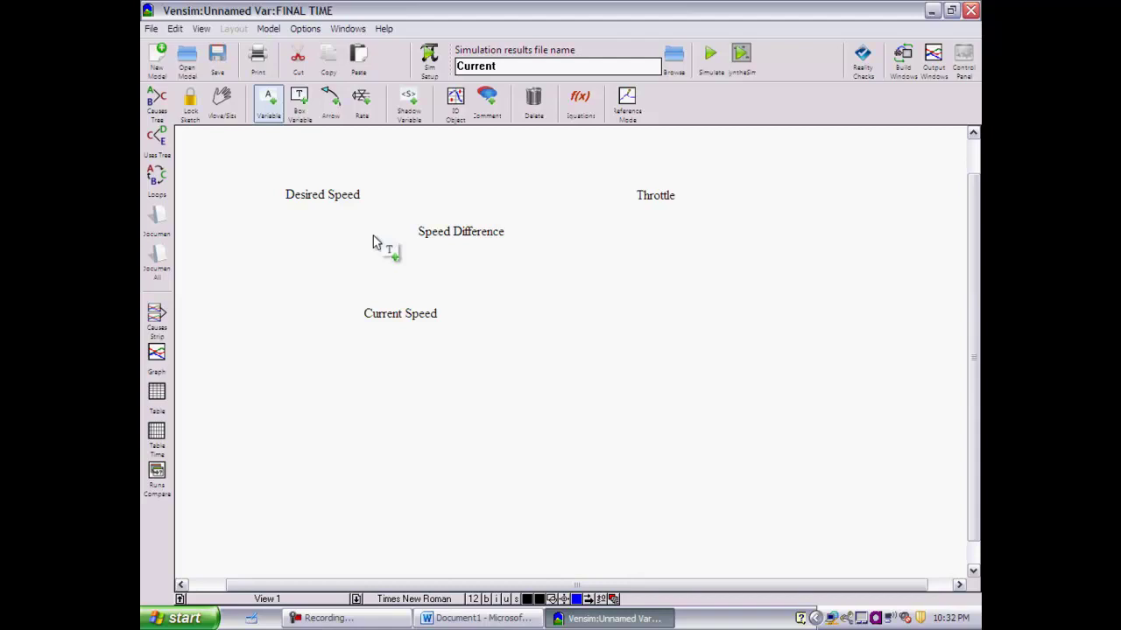
Draw an arrow from Throttle to Current Speed, curve it outward below the diagram and give it + polarity.
{"action": "left_click", "coordinate": [331, 101]}
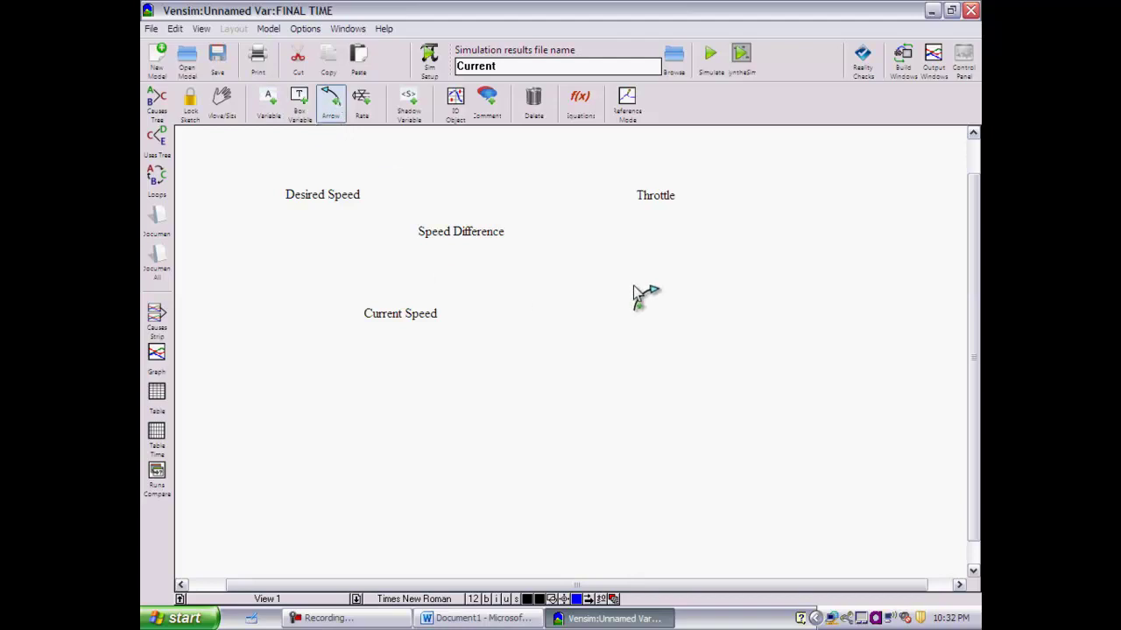
{"action": "left_click", "coordinate": [671, 203]}
{"action": "left_click", "coordinate": [413, 315]}
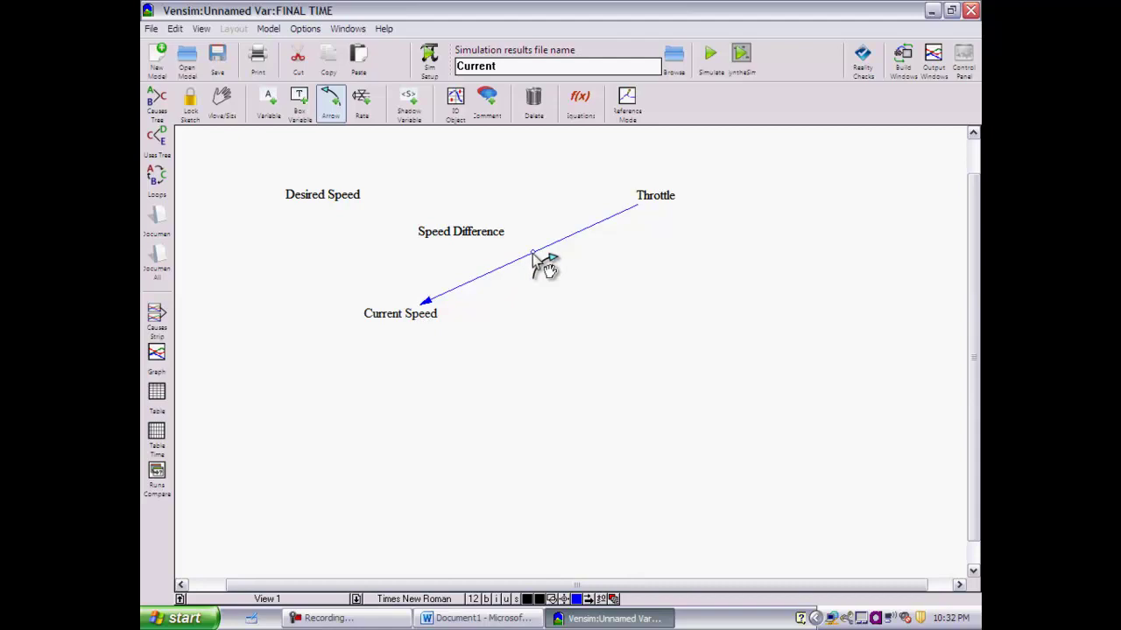
{"action": "left_click_drag", "start_coordinate": [532, 253], "coordinate": [607, 280]}
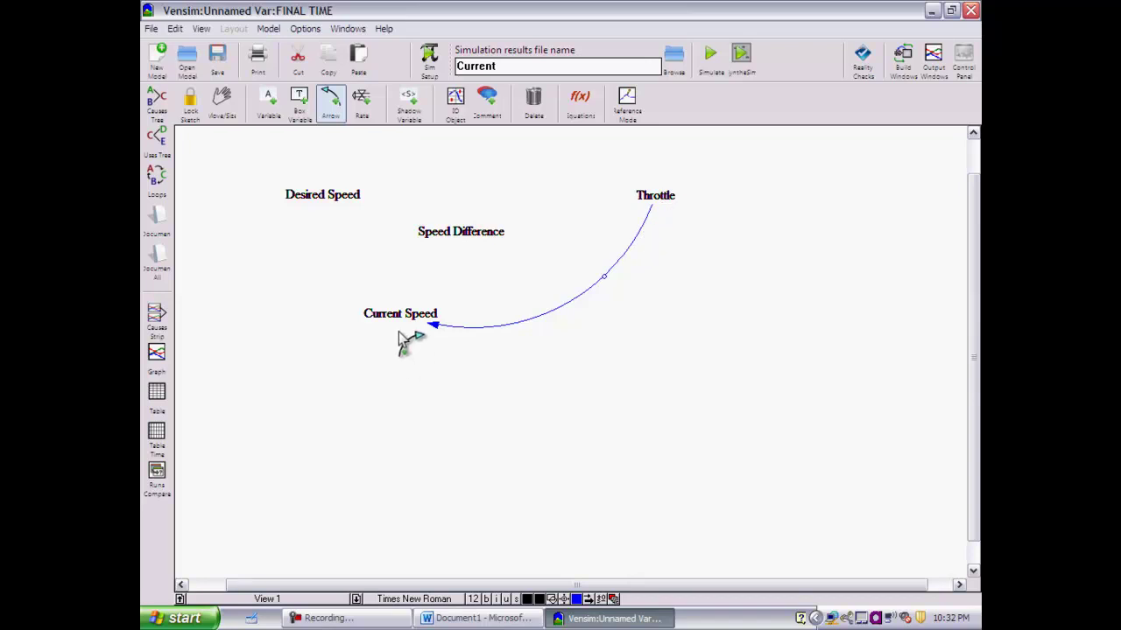
{"action": "right_click", "coordinate": [604, 280]}
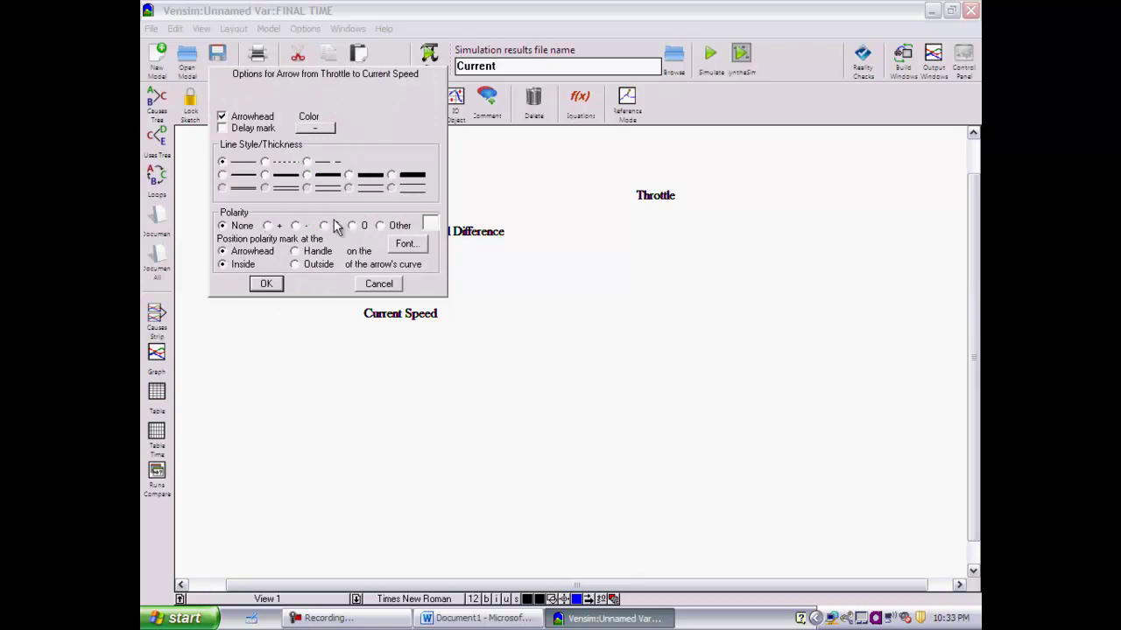
{"action": "left_click", "coordinate": [267, 226]}
{"action": "left_click", "coordinate": [272, 289]}
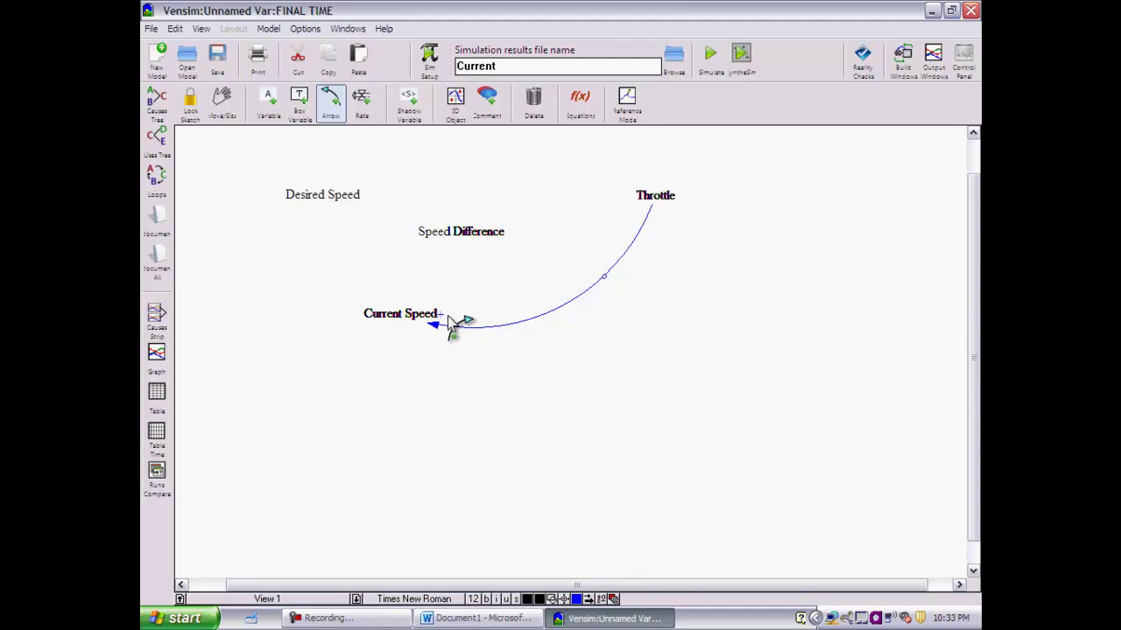
Draw an arrow from Speed Difference to Throttle, curve it upward and give it + polarity.
{"action": "left_click", "coordinate": [469, 238]}
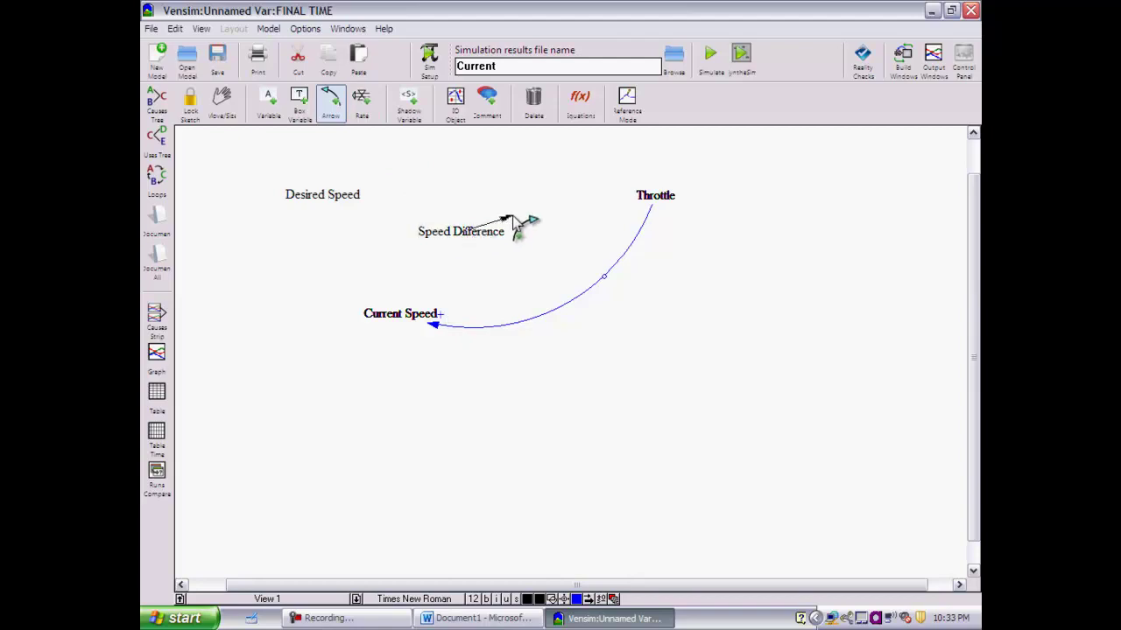
{"action": "left_click", "coordinate": [652, 201]}
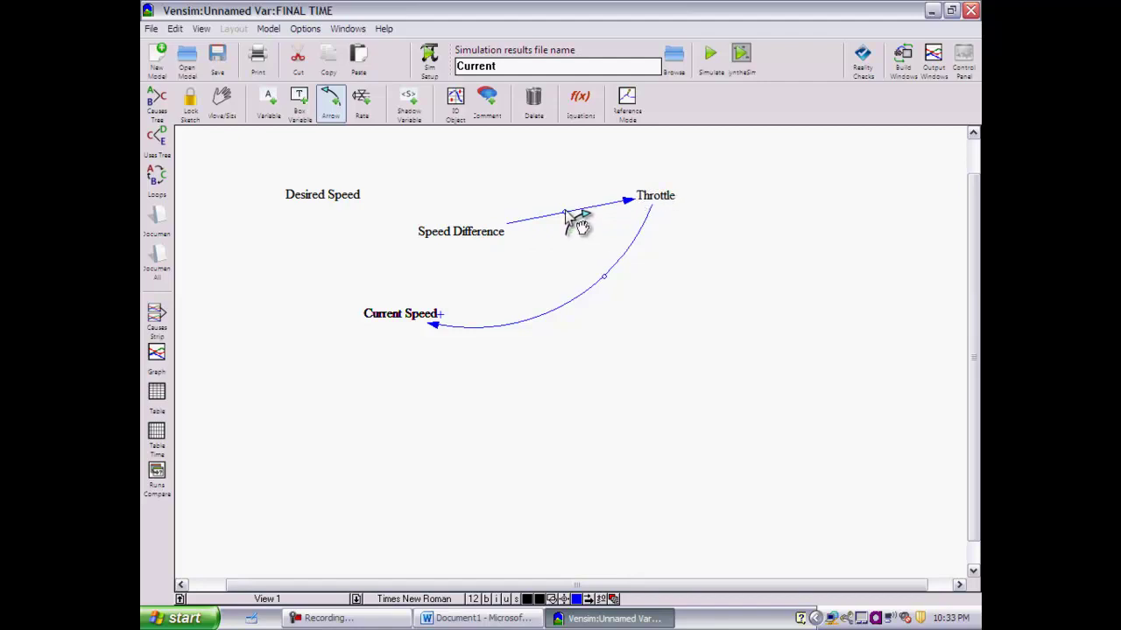
{"action": "left_click_drag", "start_coordinate": [565, 213], "coordinate": [528, 172]}
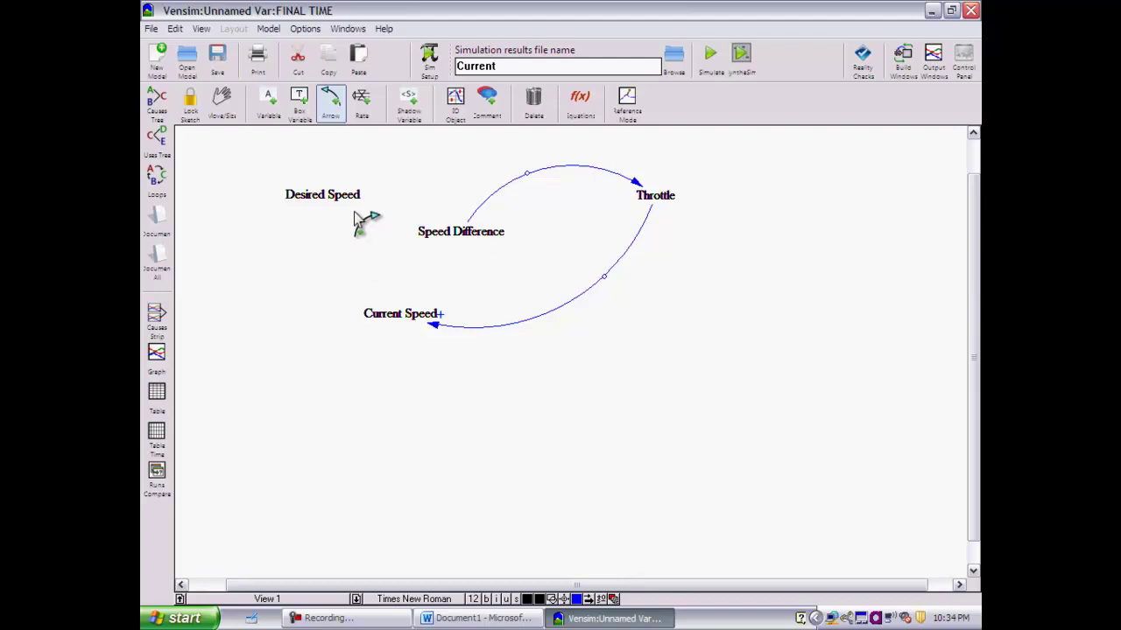
{"action": "right_click", "coordinate": [528, 174]}
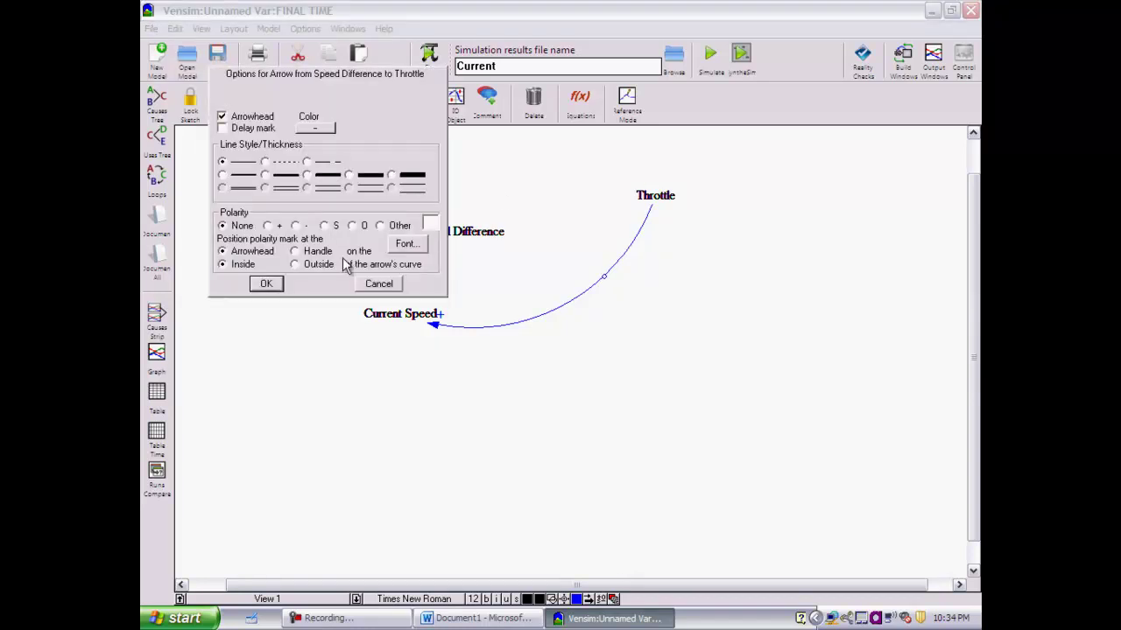
{"action": "left_click", "coordinate": [272, 227]}
{"action": "left_click", "coordinate": [269, 284]}
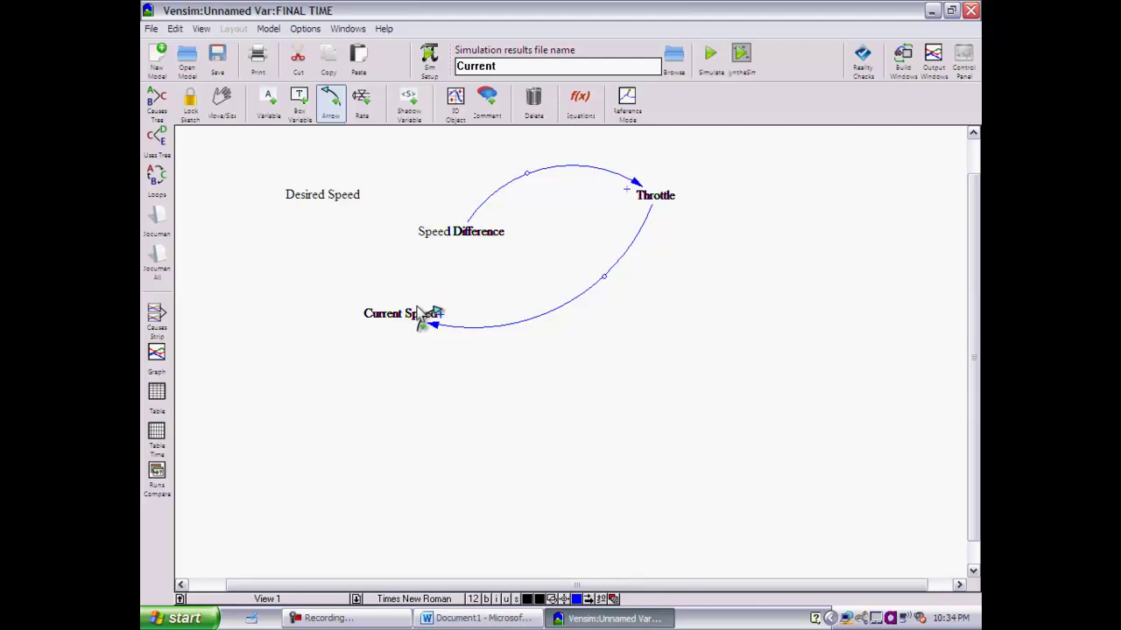
Draw an arrow from Desired Speed to Speed Difference, curve it upward and give it + polarity.
{"action": "left_click", "coordinate": [334, 194]}
{"action": "left_click", "coordinate": [462, 232]}
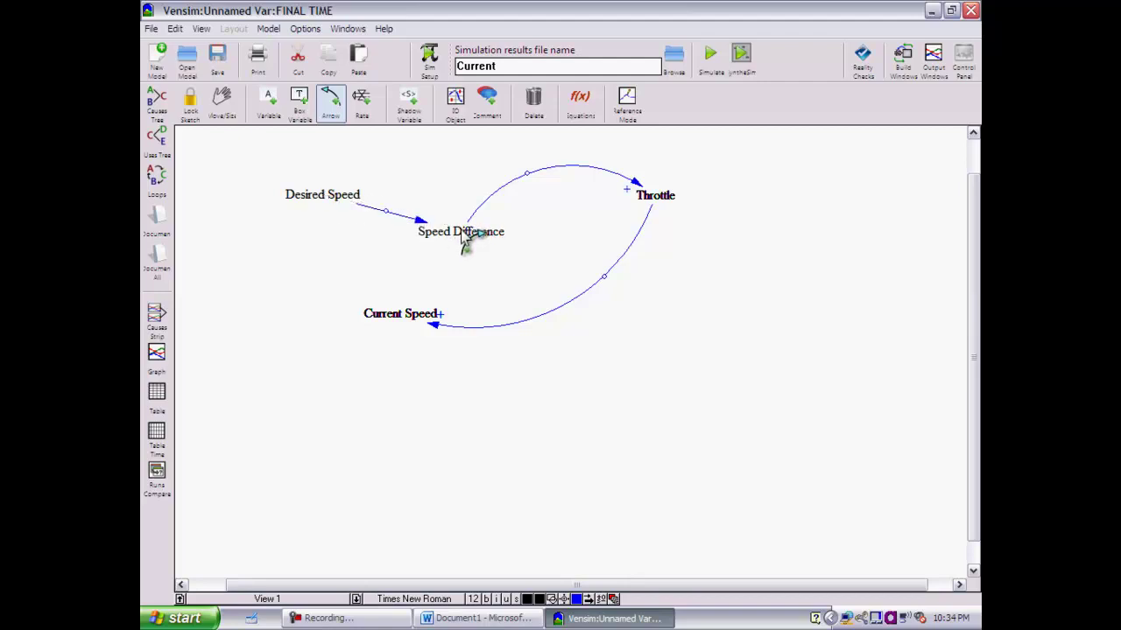
{"action": "left_click", "coordinate": [396, 224]}
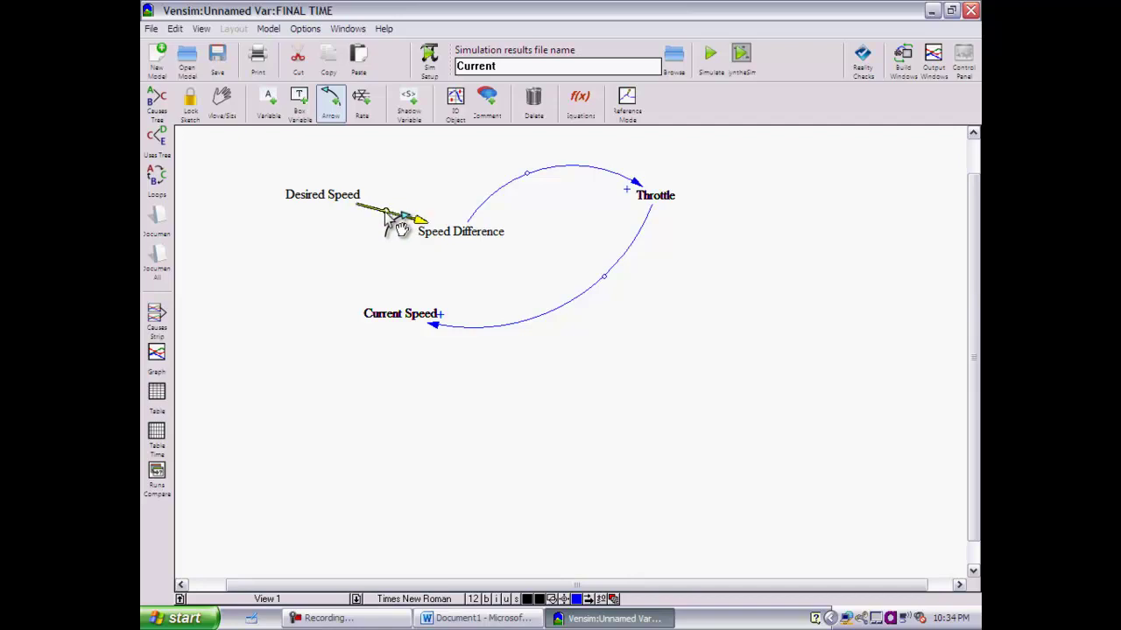
{"action": "left_click_drag", "start_coordinate": [389, 212], "coordinate": [411, 166]}
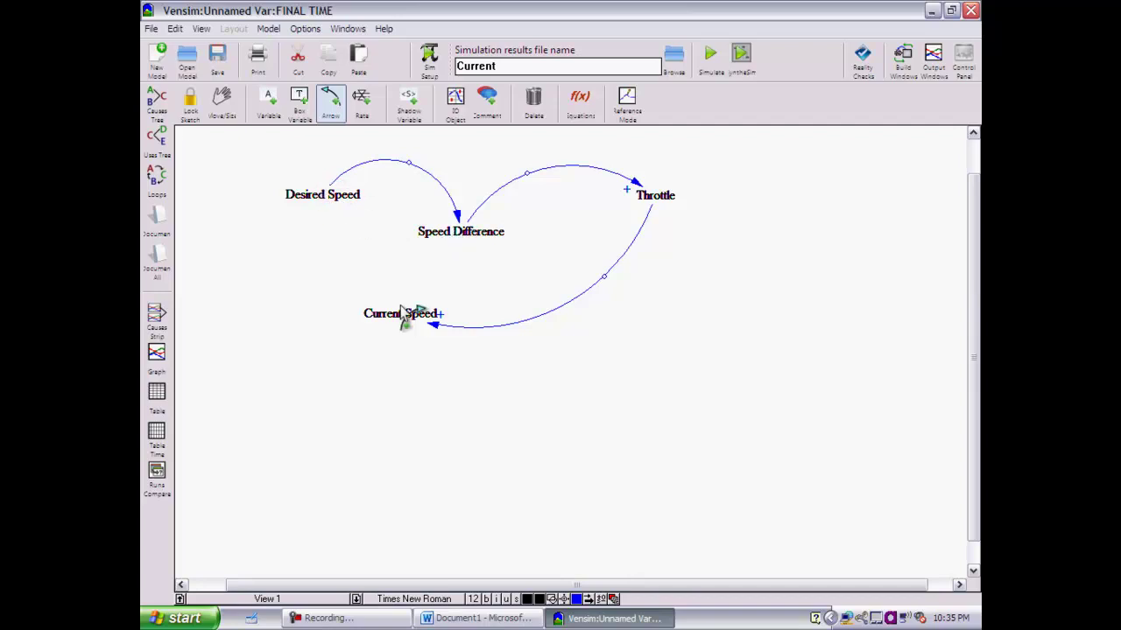
{"action": "right_click", "coordinate": [412, 166]}
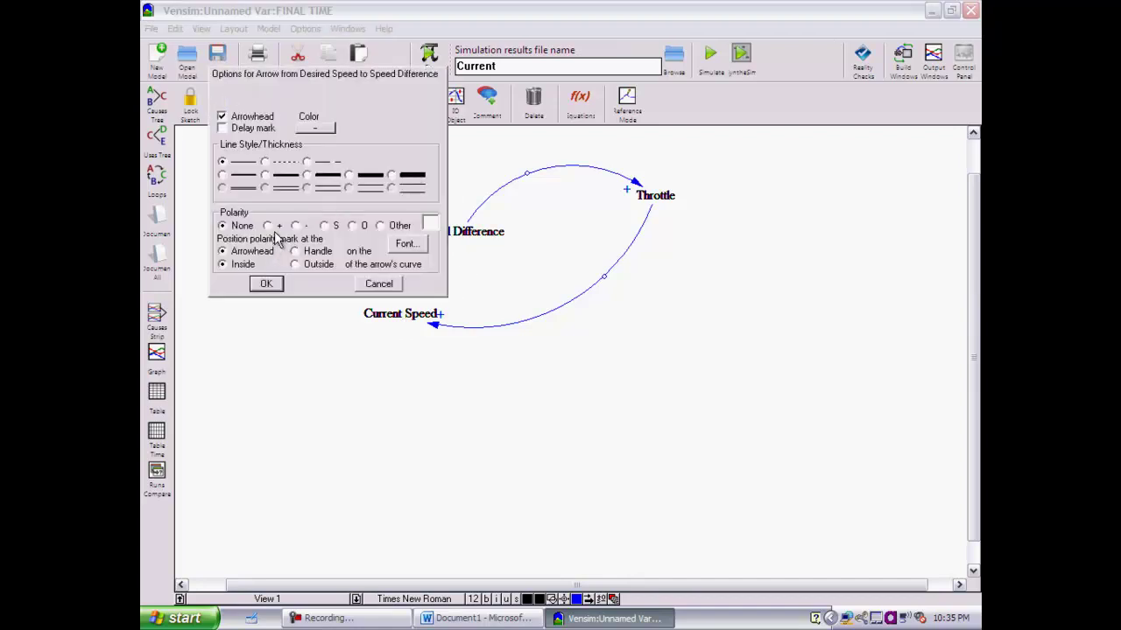
{"action": "left_click", "coordinate": [268, 226]}
{"action": "left_click", "coordinate": [266, 284]}
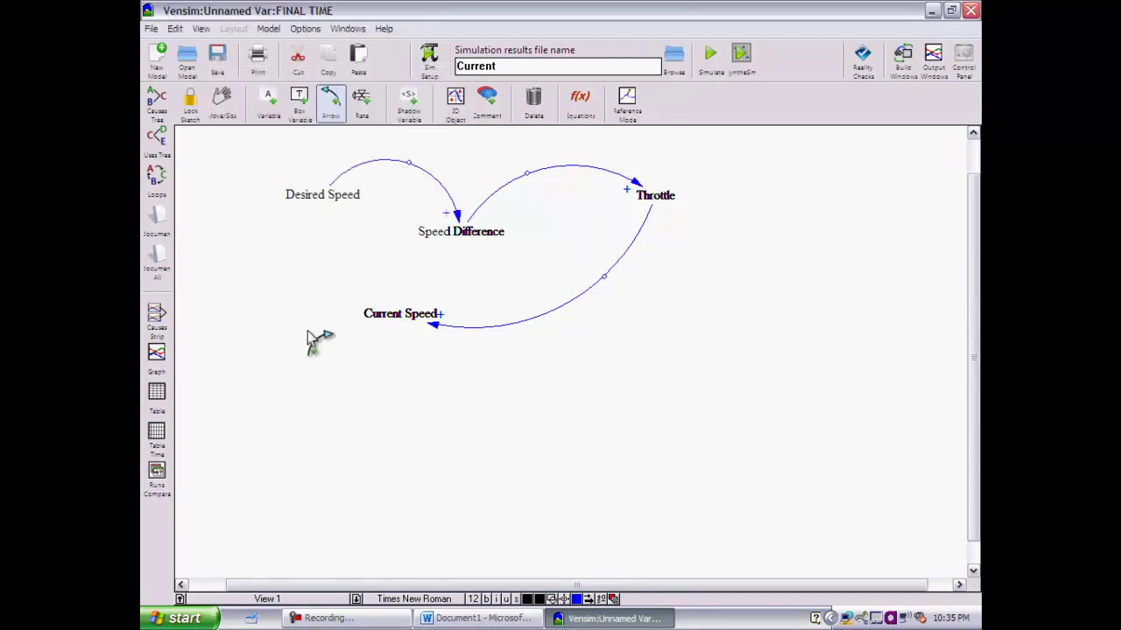
Draw an arrow from Current Speed to Speed Difference, curve it outward and give it - polarity.
{"action": "left_click", "coordinate": [423, 324]}
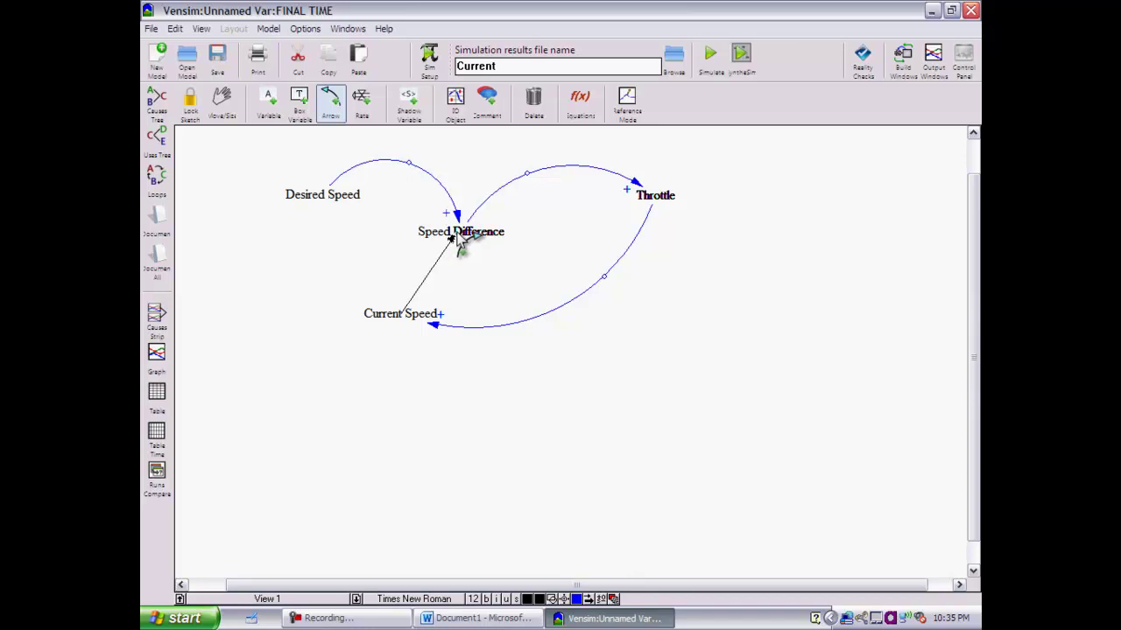
{"action": "left_click", "coordinate": [461, 240]}
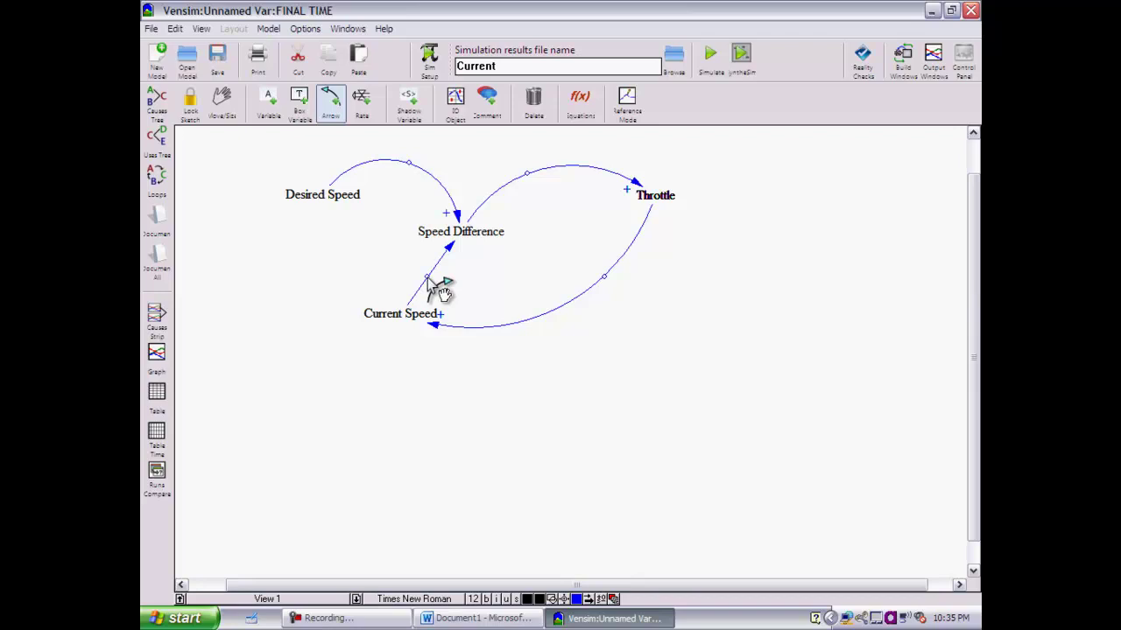
{"action": "left_click", "coordinate": [428, 280]}
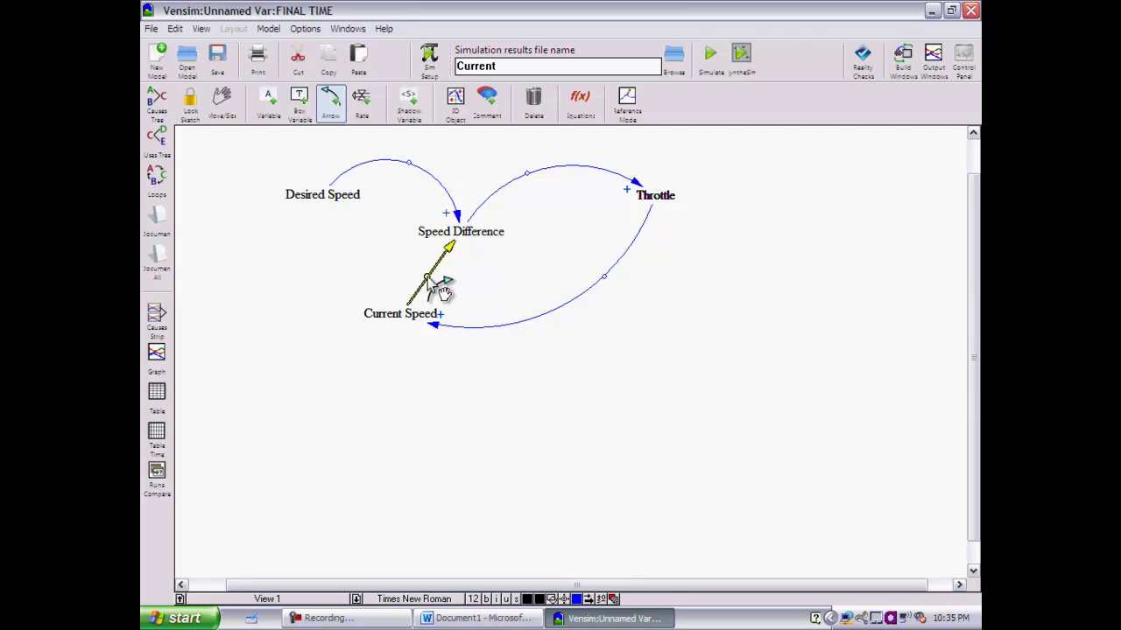
{"action": "left_click_drag", "start_coordinate": [423, 271], "coordinate": [410, 268]}
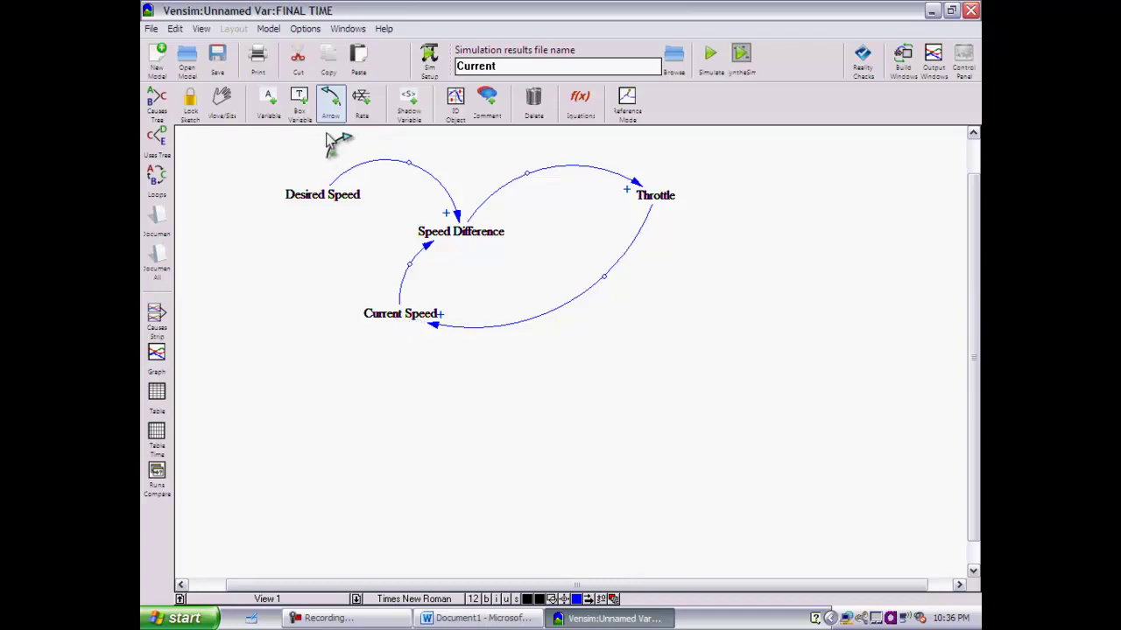
{"action": "right_click", "coordinate": [412, 264]}
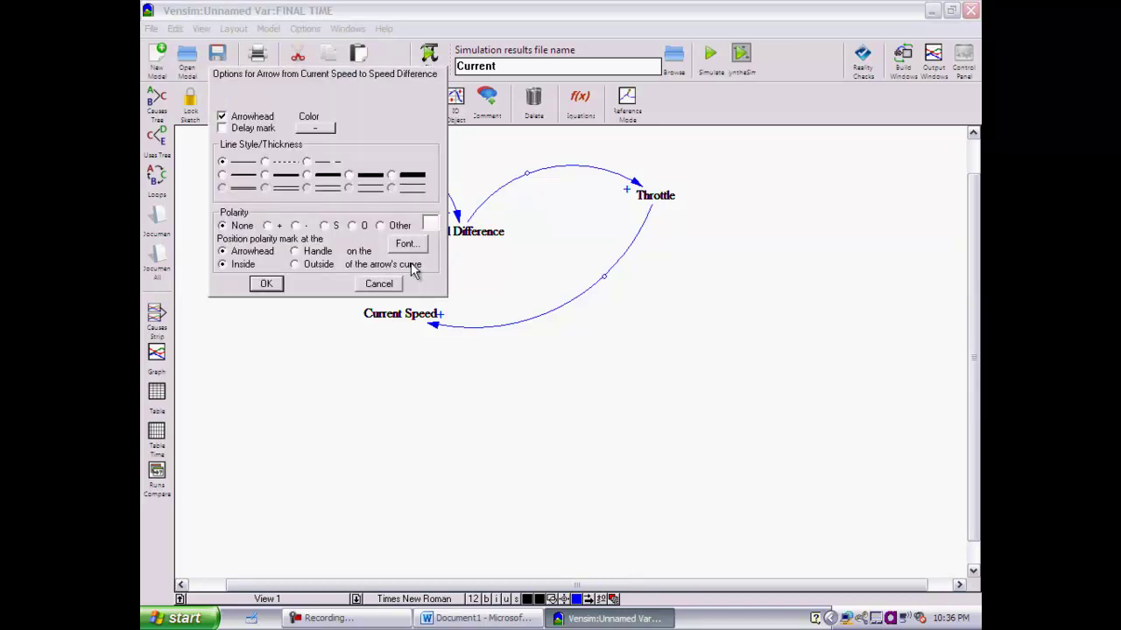
{"action": "left_click", "coordinate": [296, 227]}
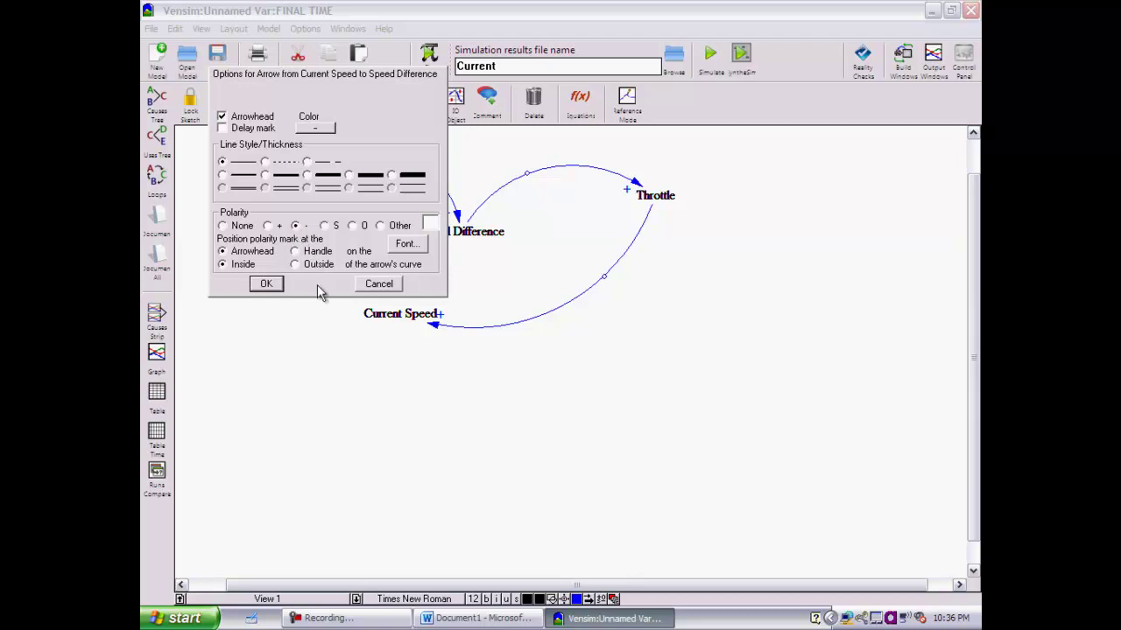
{"action": "left_click", "coordinate": [266, 284]}
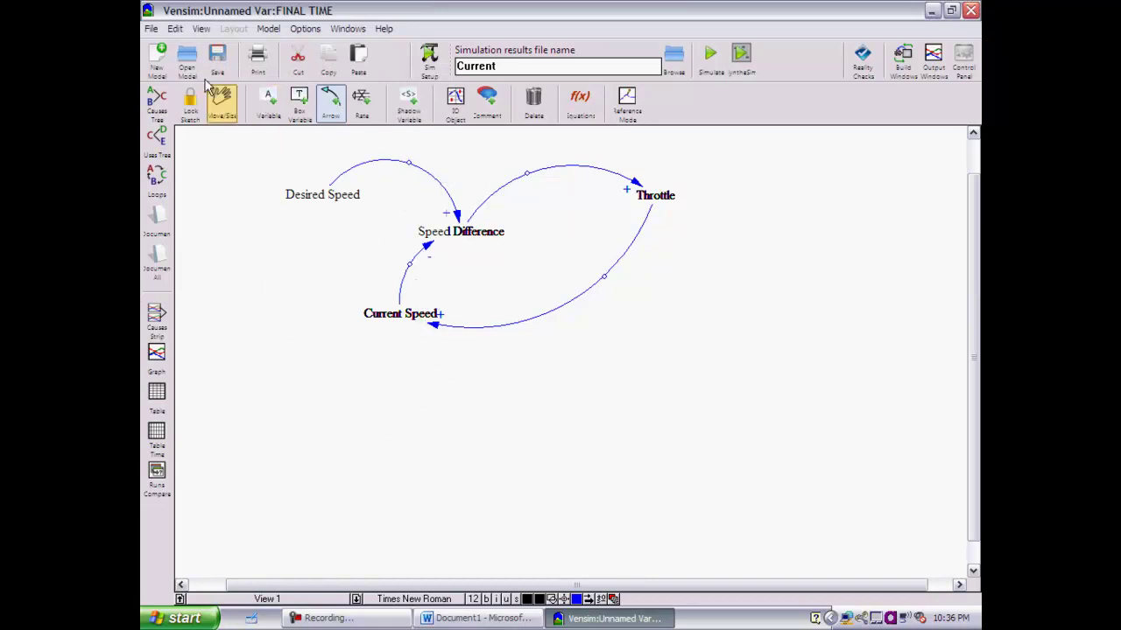
{"action": "left_click", "coordinate": [154, 29]}
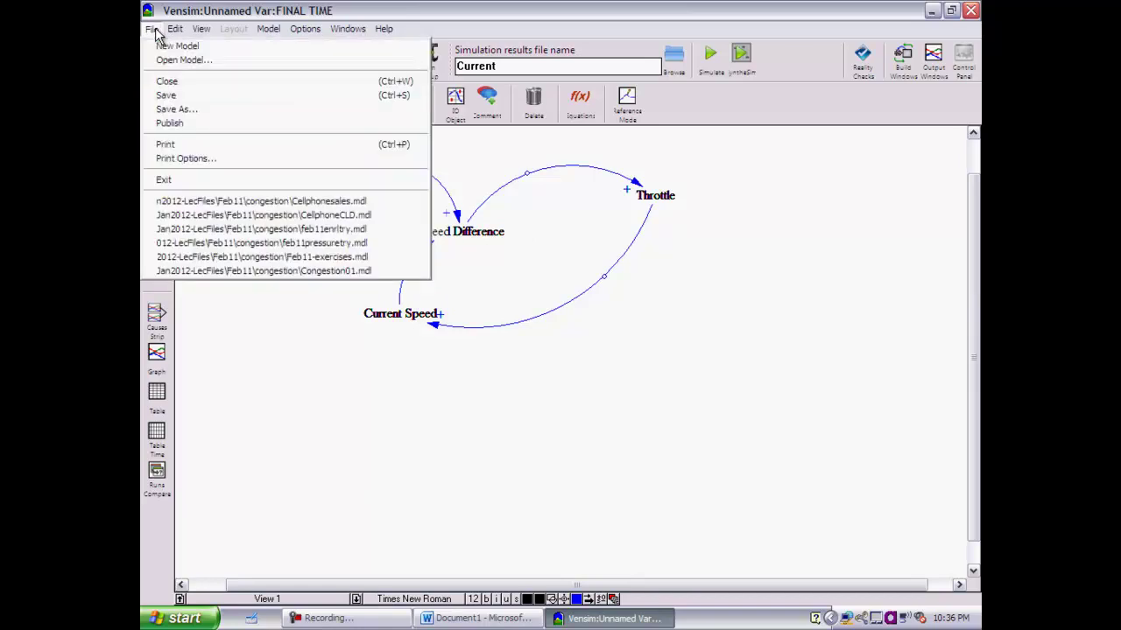
{"action": "left_click", "coordinate": [169, 108]}
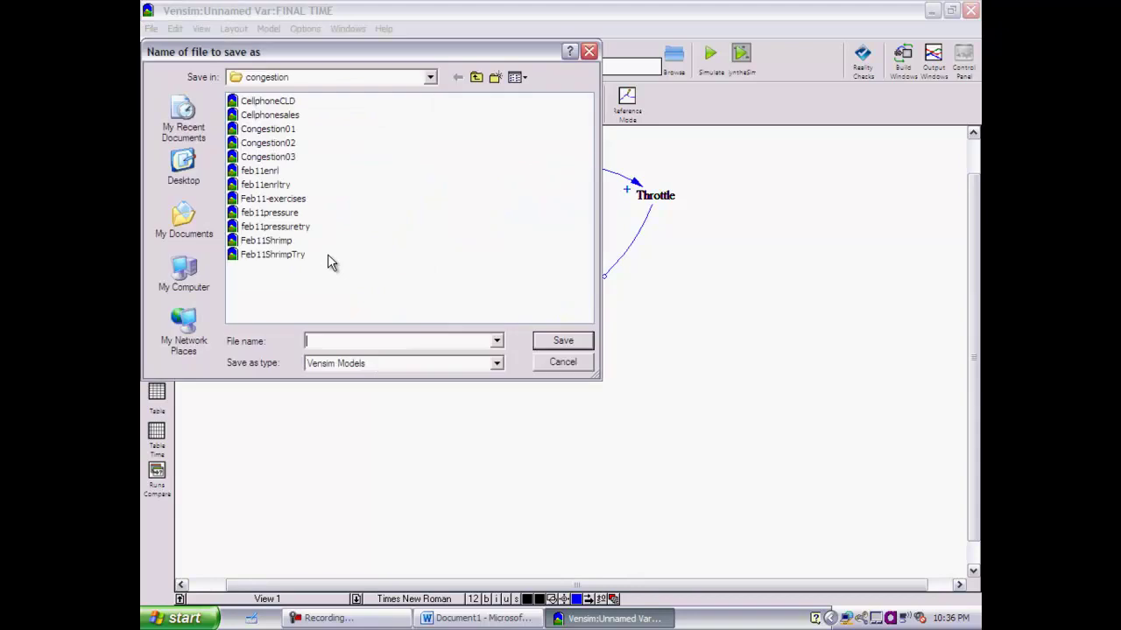
{"action": "left_click", "coordinate": [560, 363]}
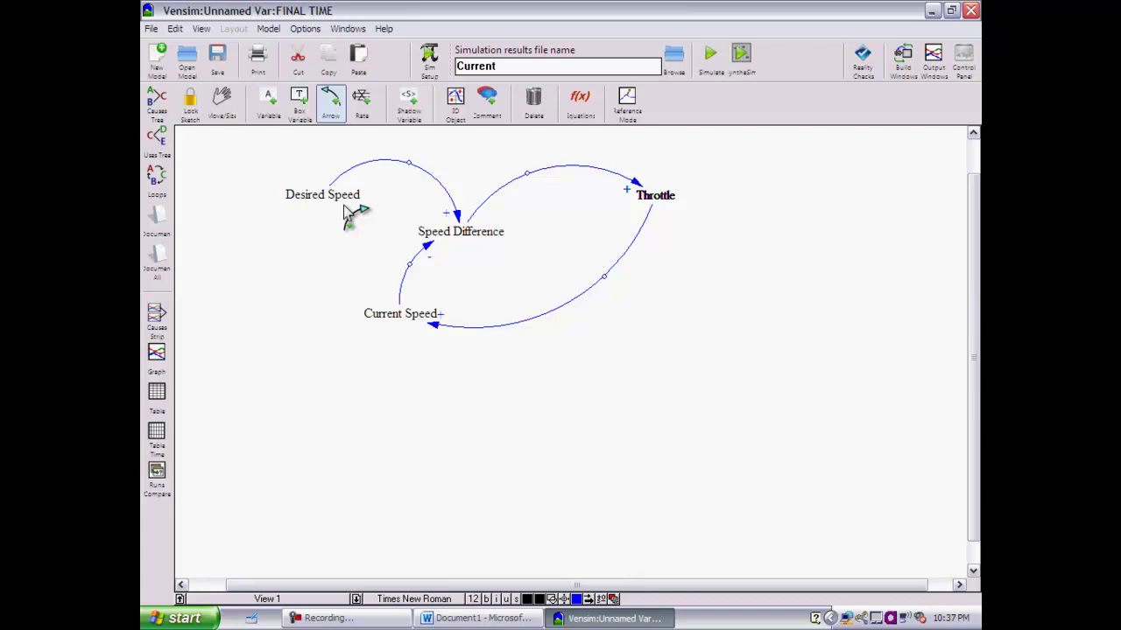
Select the whole causal loop diagram and move it down and to the right, to the middle of the sketch.
{"action": "left_click", "coordinate": [222, 103]}
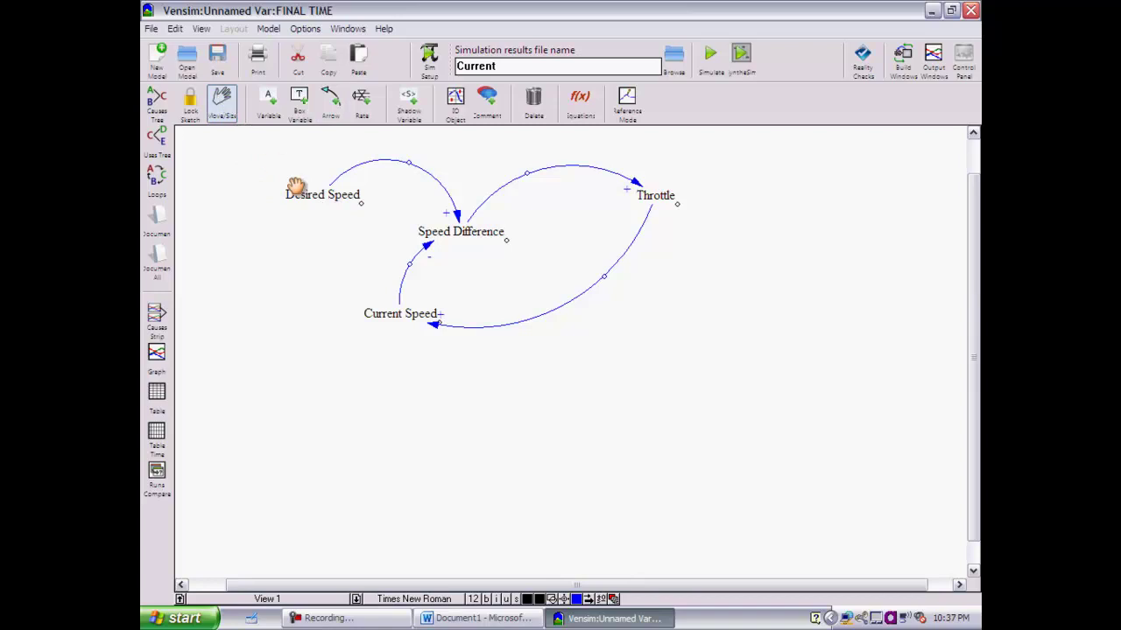
{"action": "left_click_drag", "start_coordinate": [276, 141], "coordinate": [696, 350]}
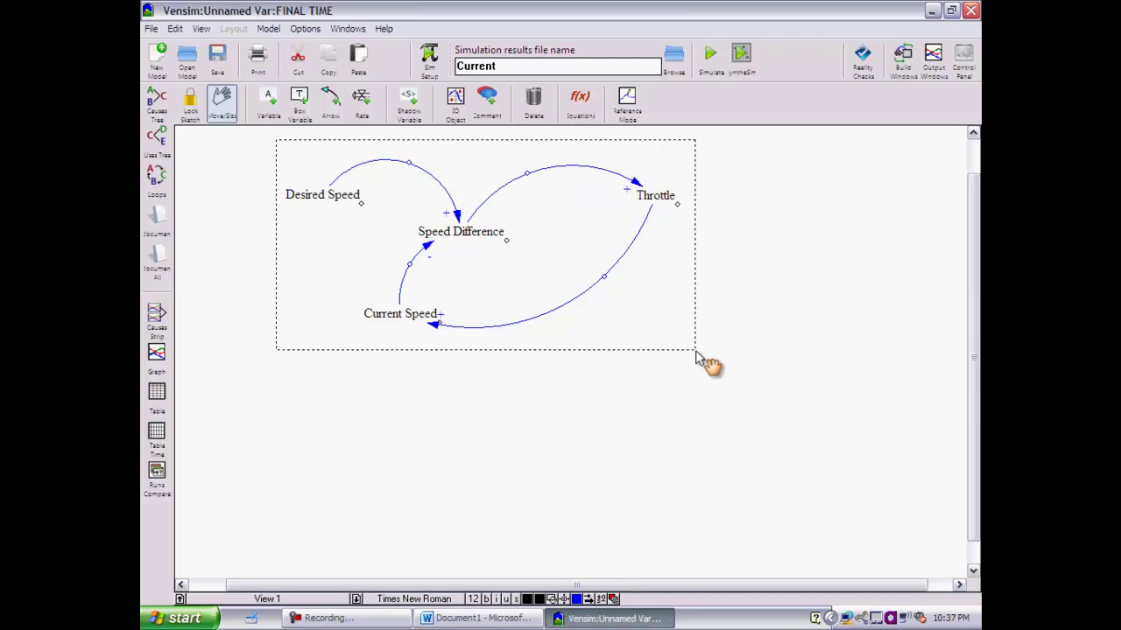
{"action": "left_click_drag", "start_coordinate": [696, 353], "coordinate": [697, 352]}
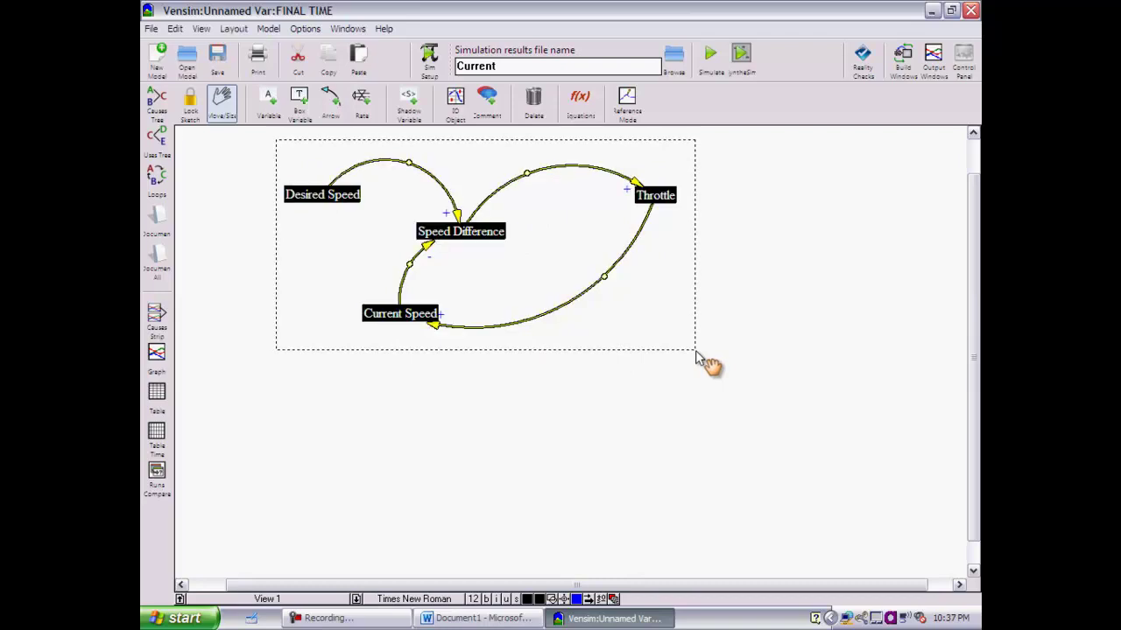
{"action": "left_click_drag", "start_coordinate": [648, 194], "coordinate": [770, 311]}
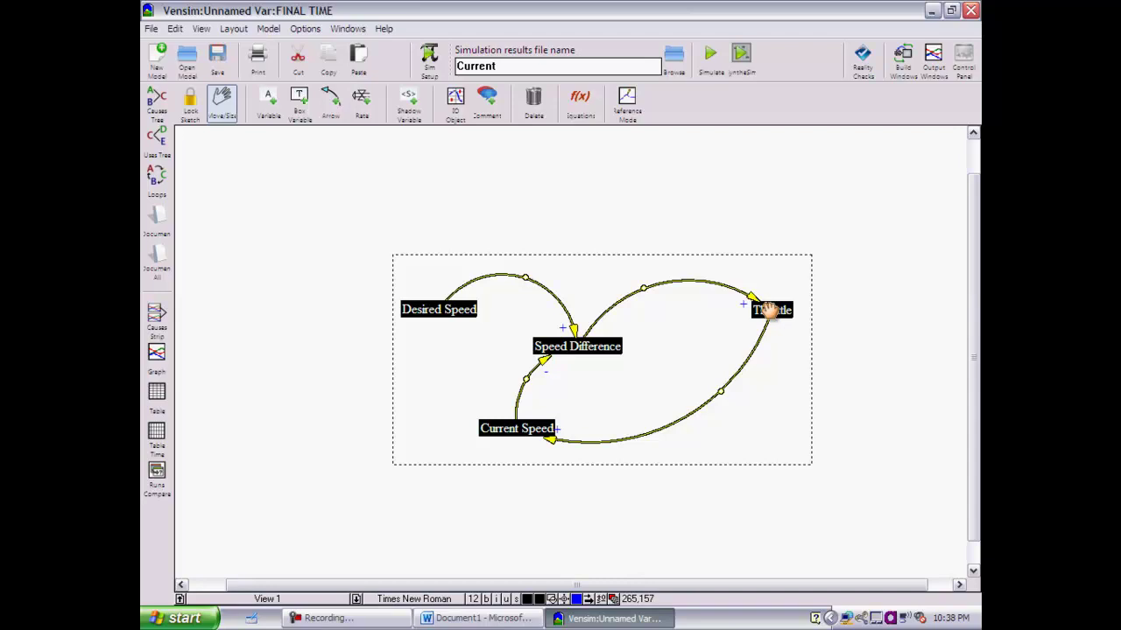
{"action": "left_click", "coordinate": [645, 192]}
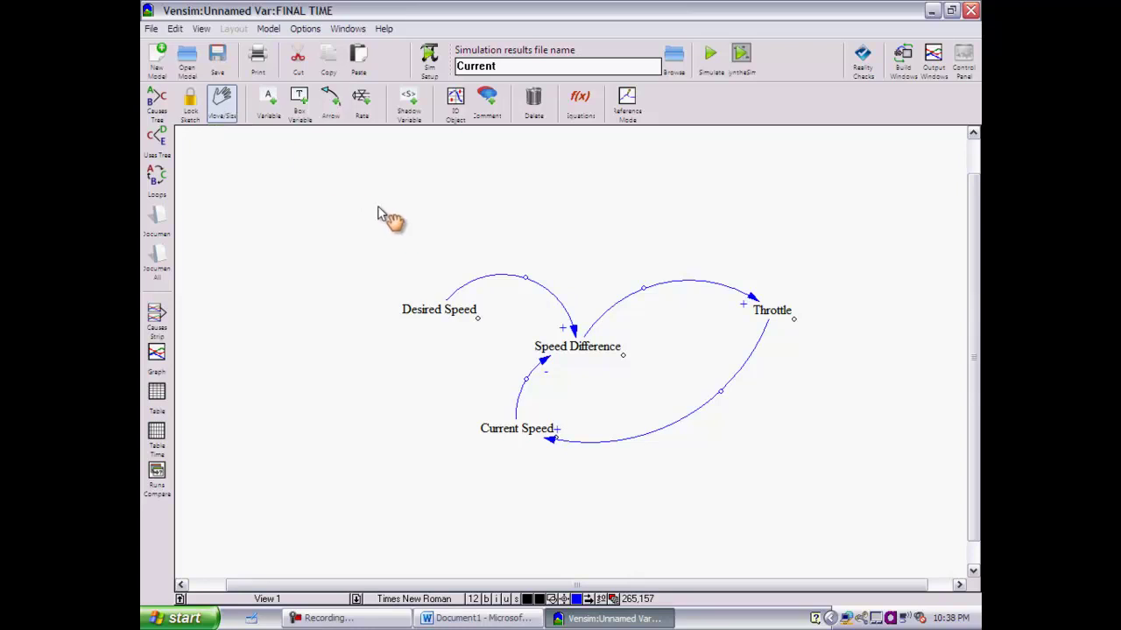
Copy the entire diagram and paste it into the blank Document1 in Microsoft Word.
{"action": "left_click_drag", "start_coordinate": [378, 208], "coordinate": [854, 492]}
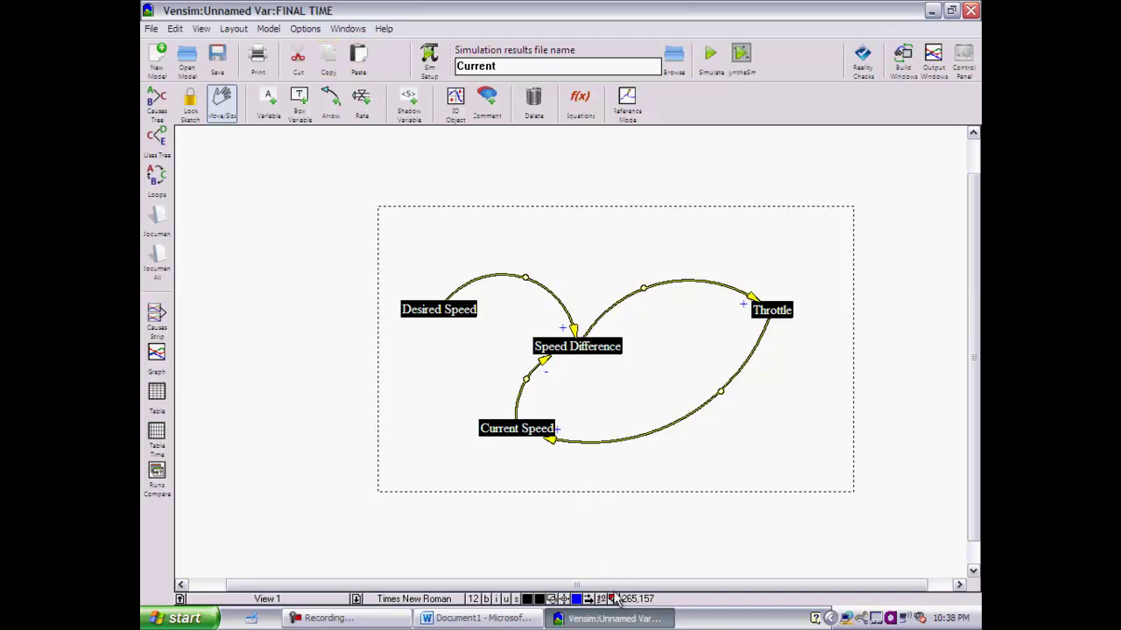
{"action": "left_click", "coordinate": [484, 618]}
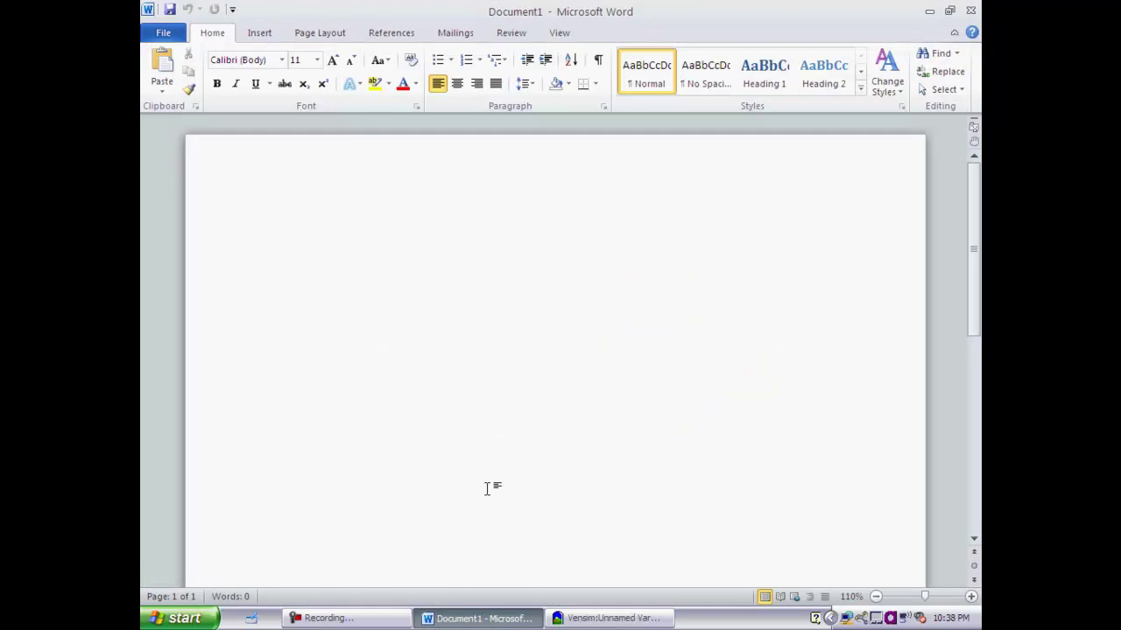
{"action": "right_click", "coordinate": [314, 237]}
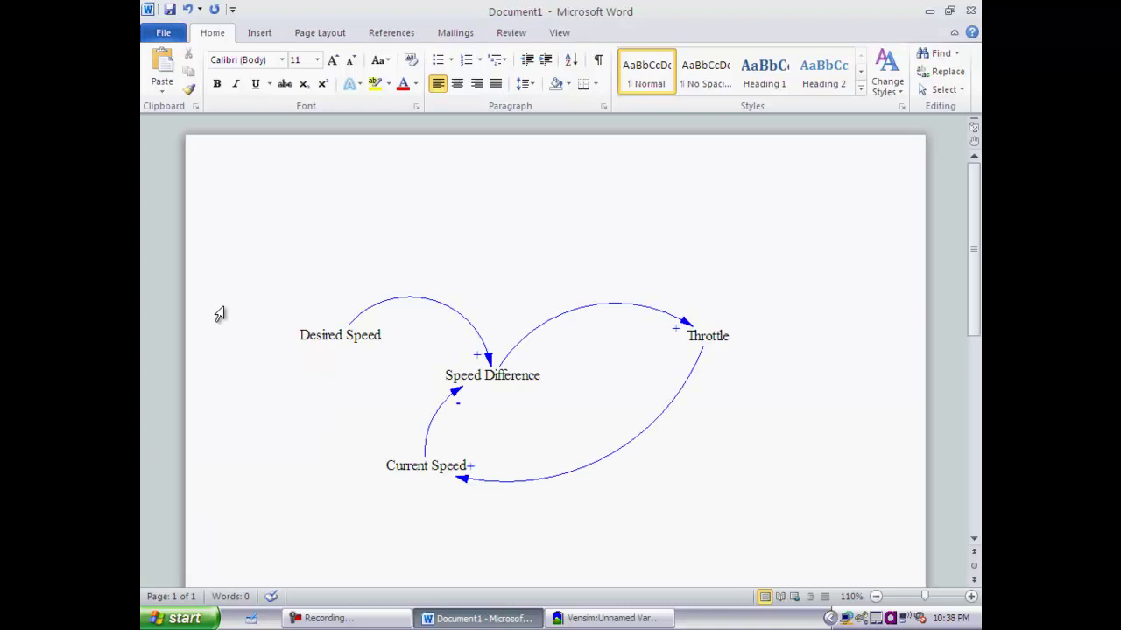
Scale down the pasted diagram picture proportionally, then return to Vensim and clear the diagram selection.
{"action": "left_click", "coordinate": [576, 384]}
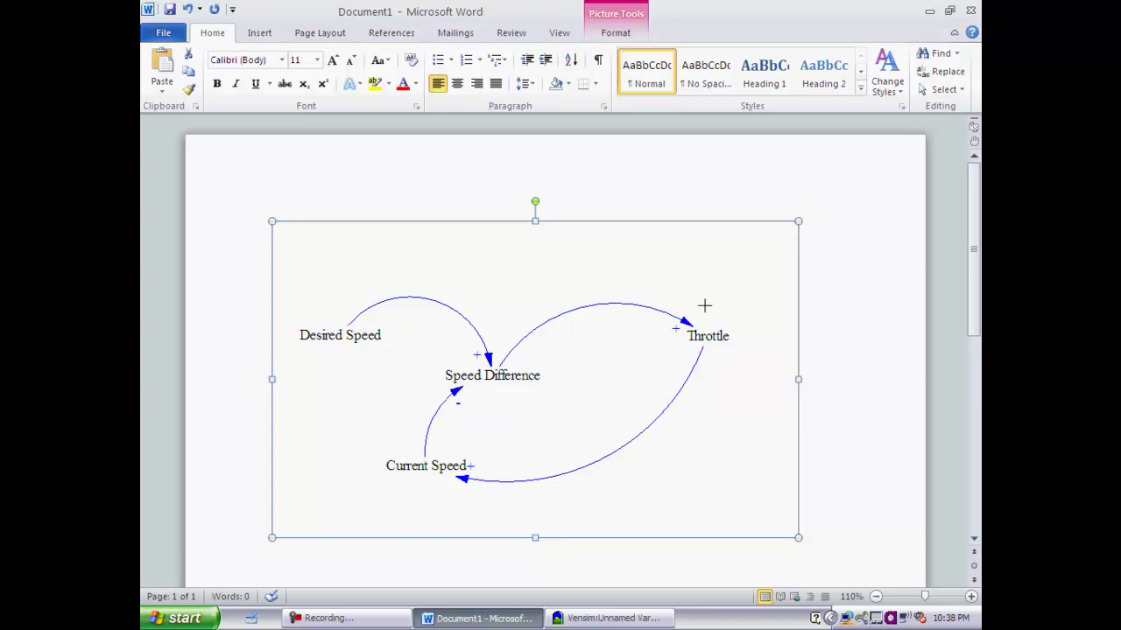
{"action": "left_click_drag", "start_coordinate": [704, 306], "coordinate": [705, 307]}
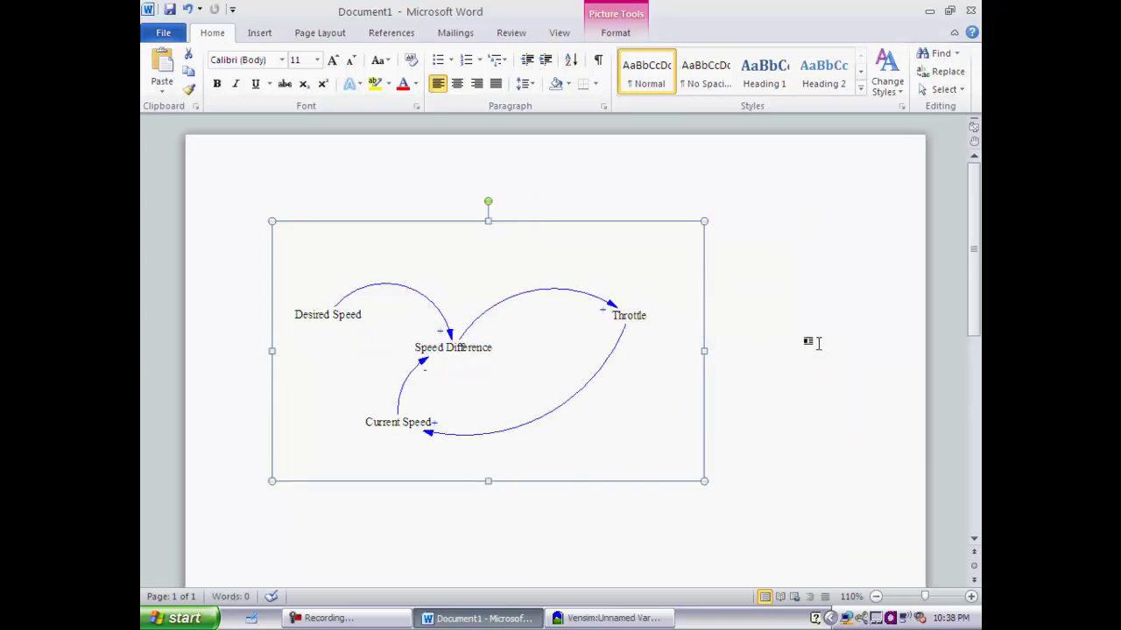
{"action": "left_click", "coordinate": [613, 619]}
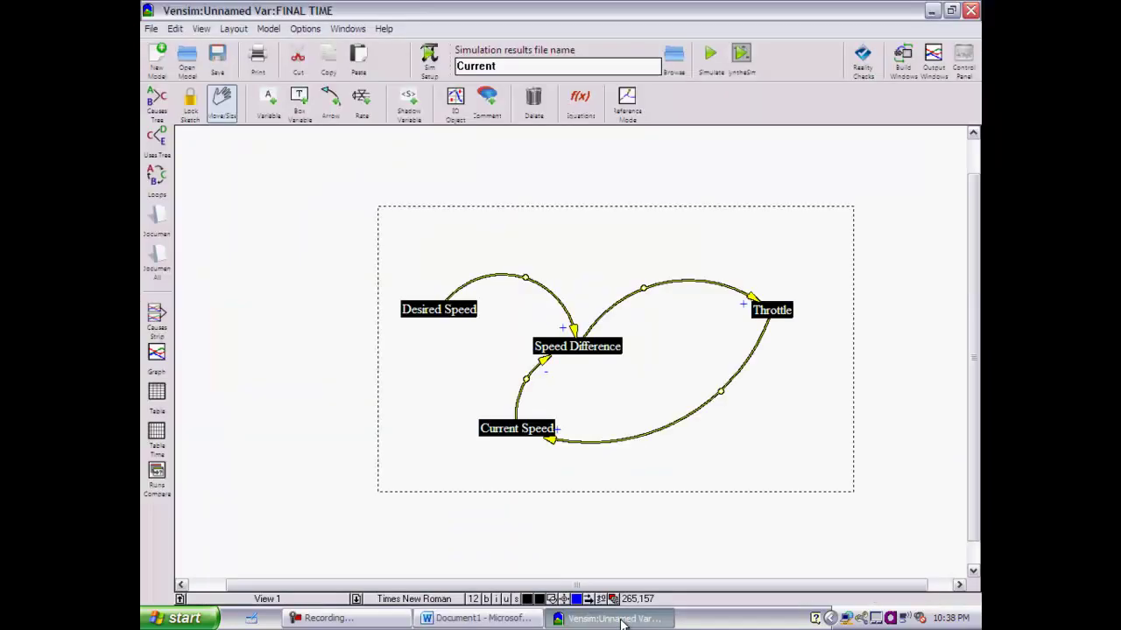
{"action": "left_click", "coordinate": [680, 542]}
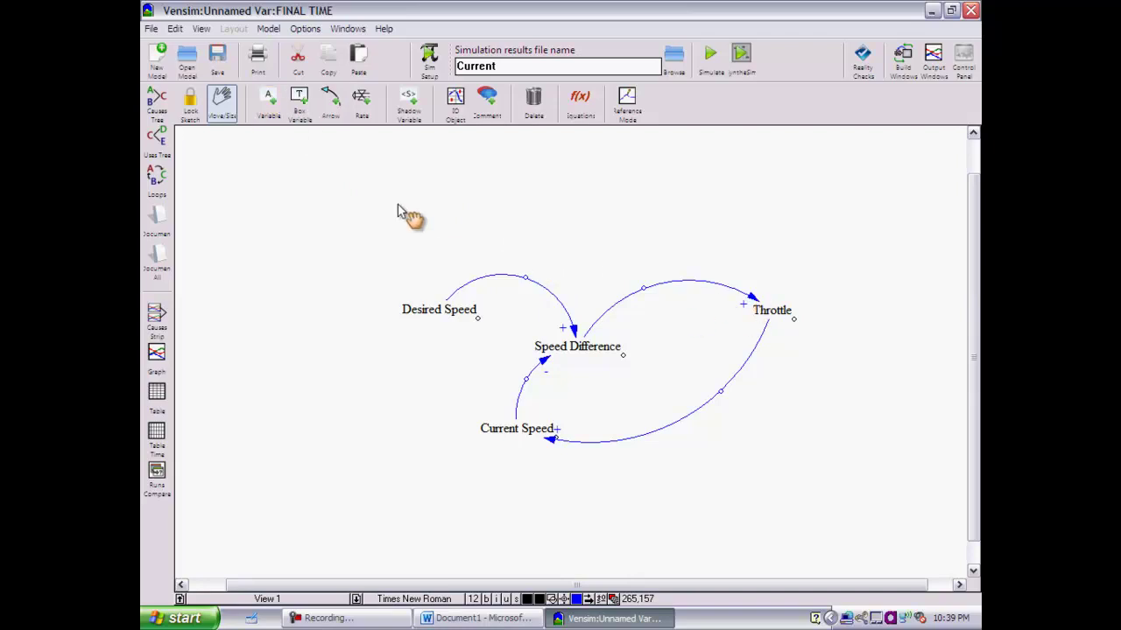
{"action": "left_click", "coordinate": [274, 99]}
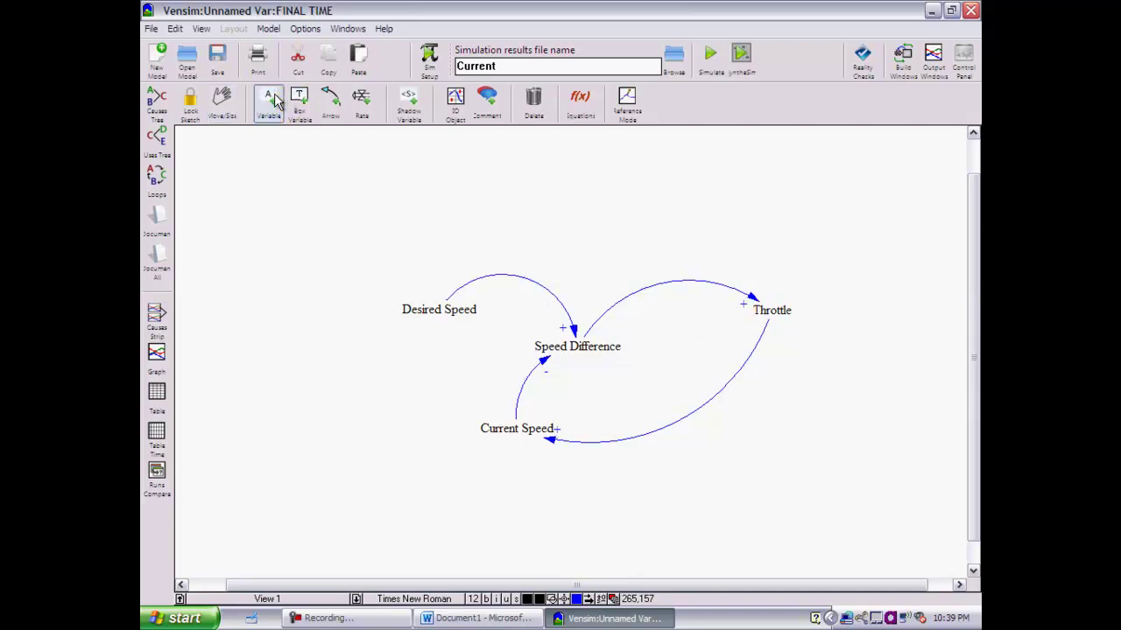
{"action": "left_click", "coordinate": [776, 315]}
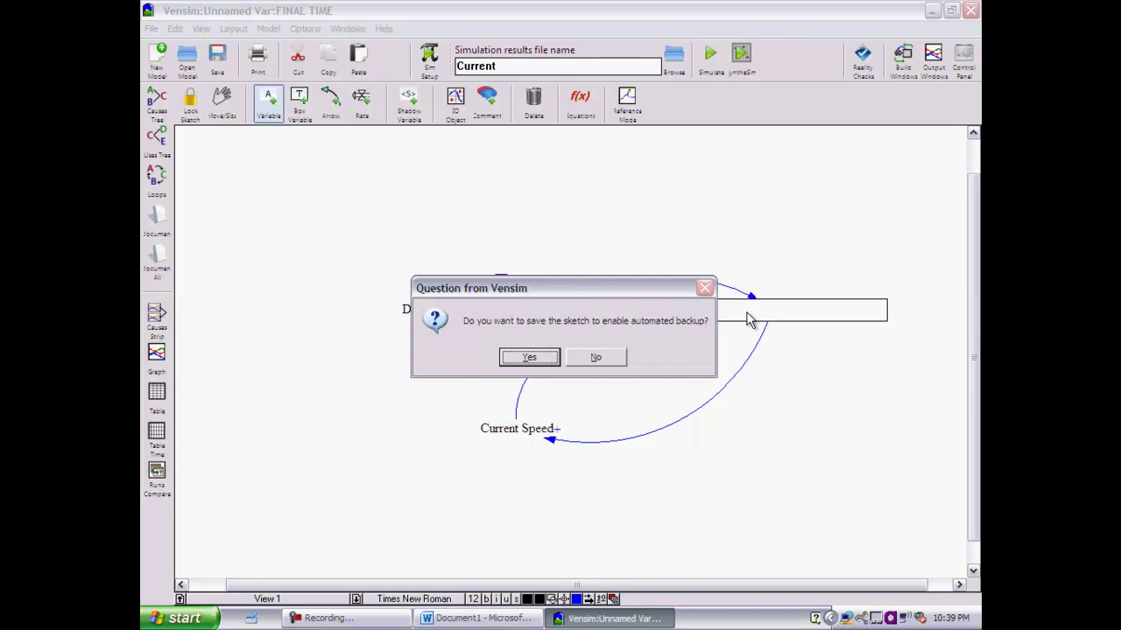
{"action": "left_click", "coordinate": [529, 358]}
{"action": "left_click", "coordinate": [565, 363]}
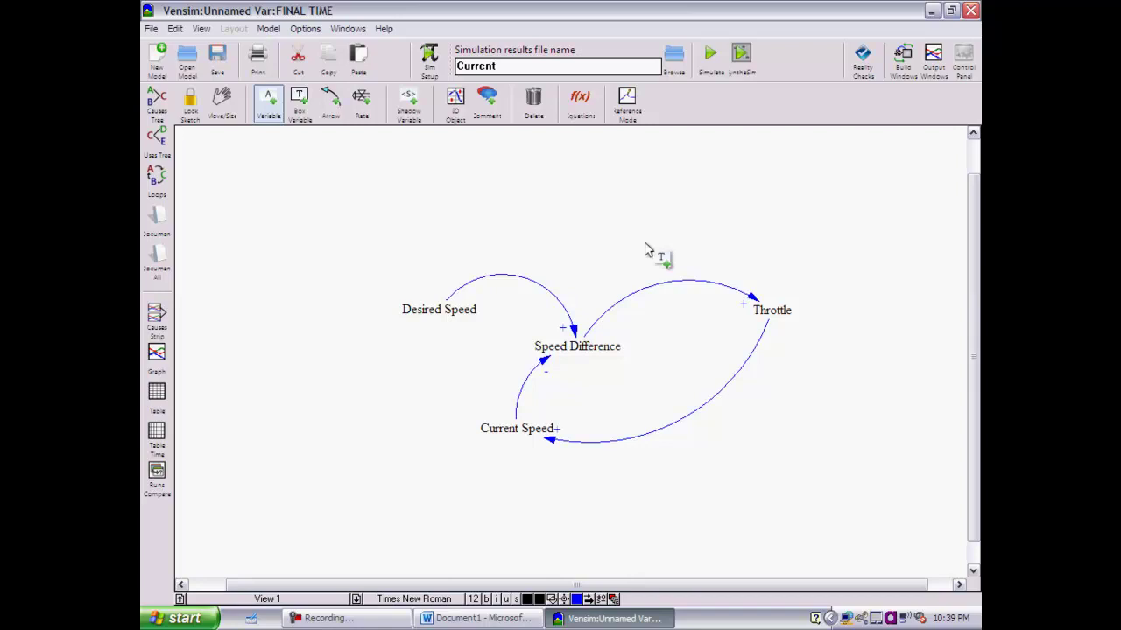
Delete the arrow from Speed Difference to Throttle and the Current Speed variable with its connected arrows.
{"action": "left_click", "coordinate": [534, 103]}
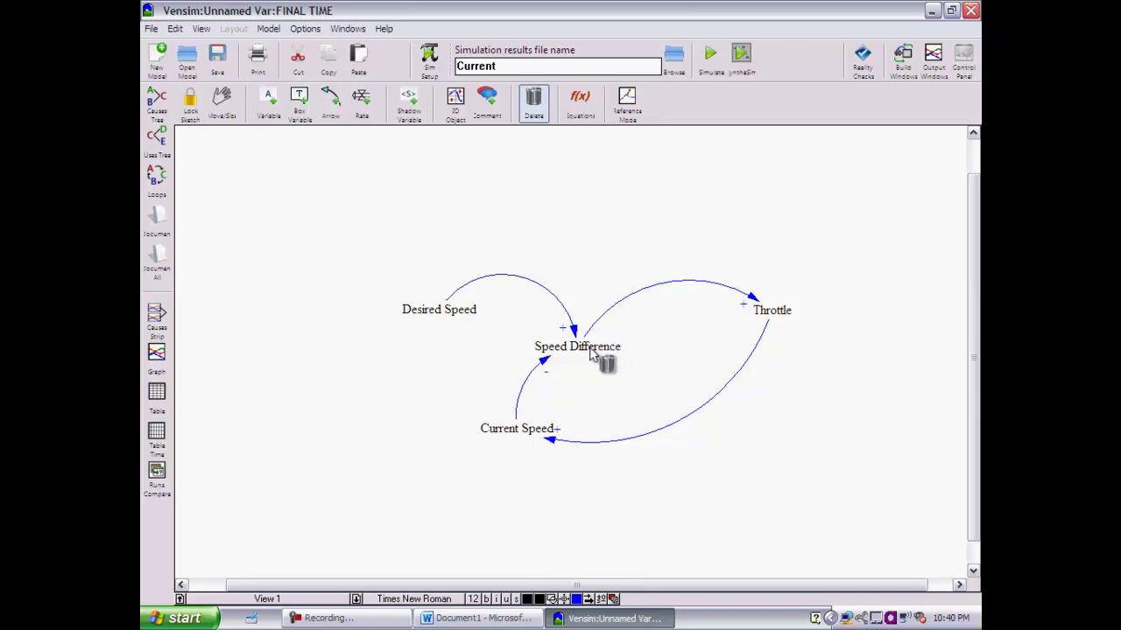
{"action": "left_click", "coordinate": [750, 299]}
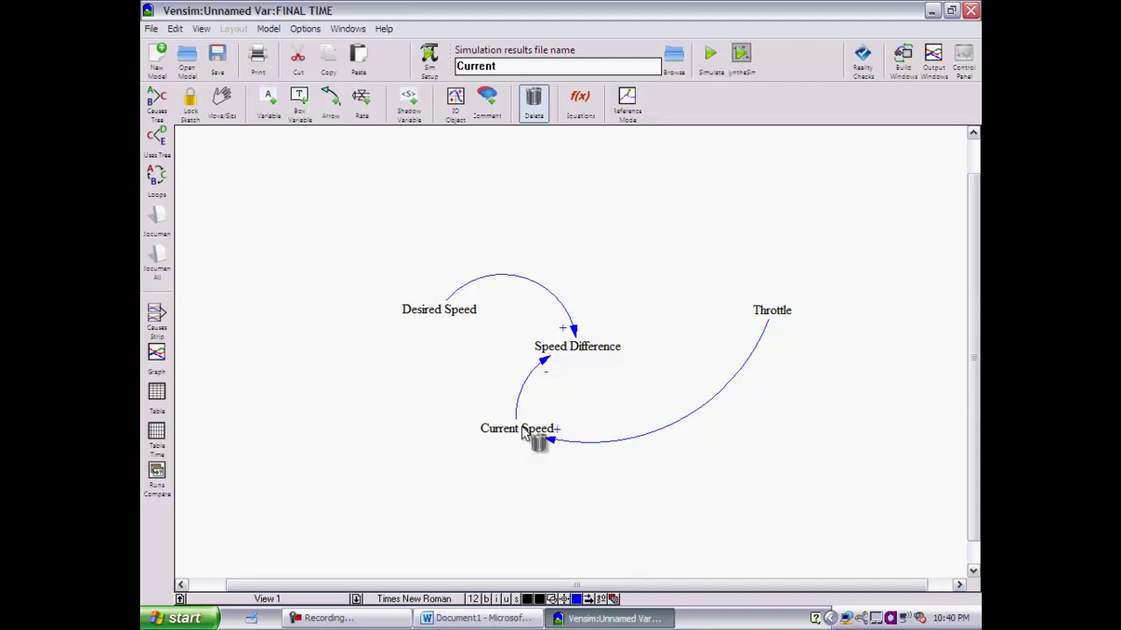
{"action": "left_click", "coordinate": [523, 431]}
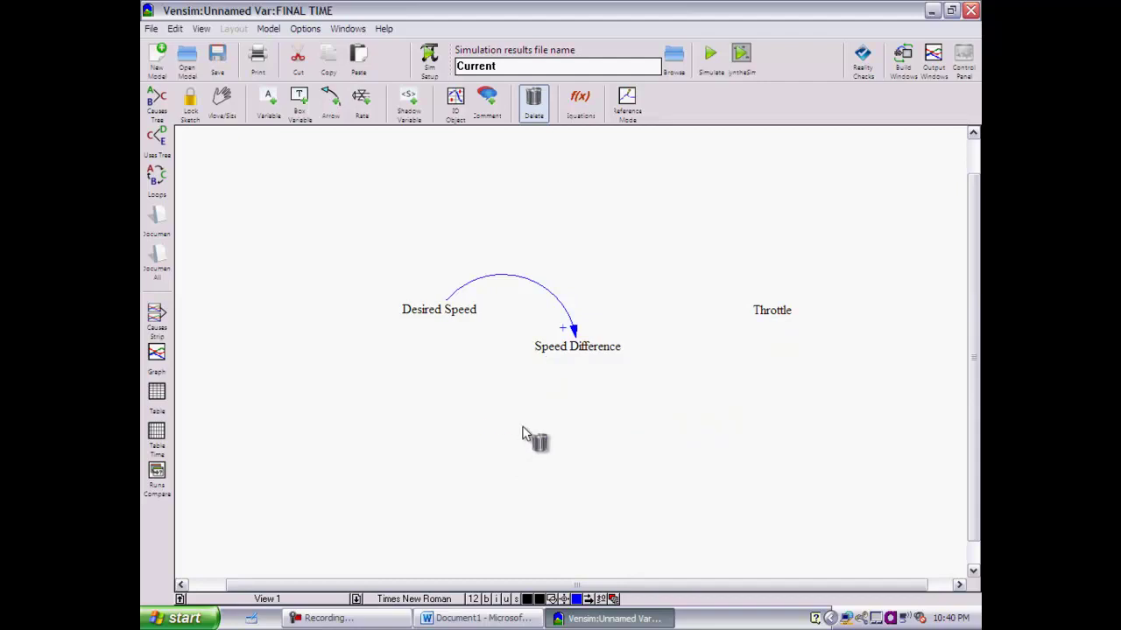